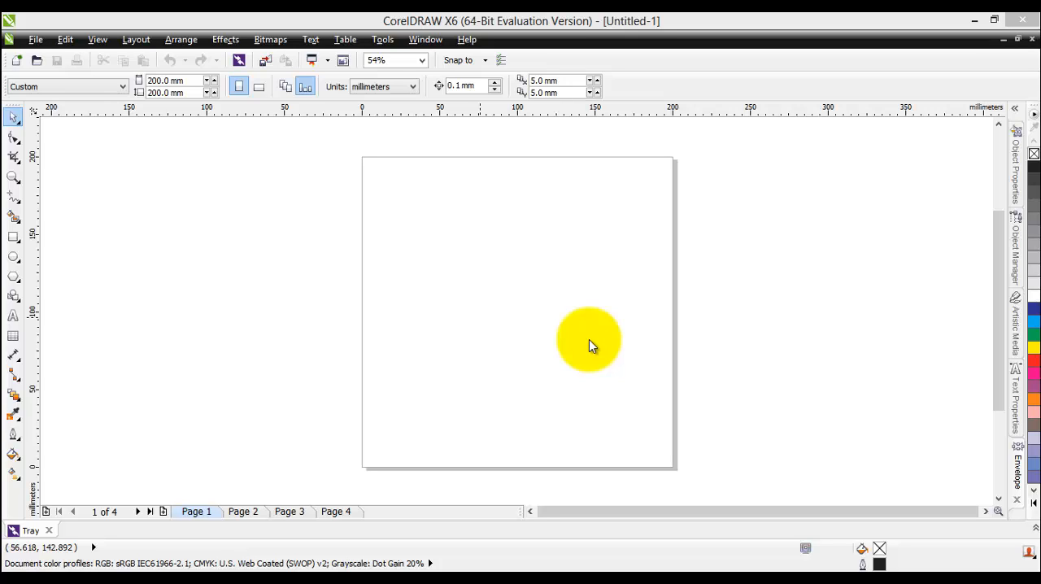
Add the Arial 24 pt text line "This is the text we are going to be using" and move it near the page's upper edge
{"action": "left_click", "coordinate": [12, 316]}
{"action": "left_click", "coordinate": [425, 251]}
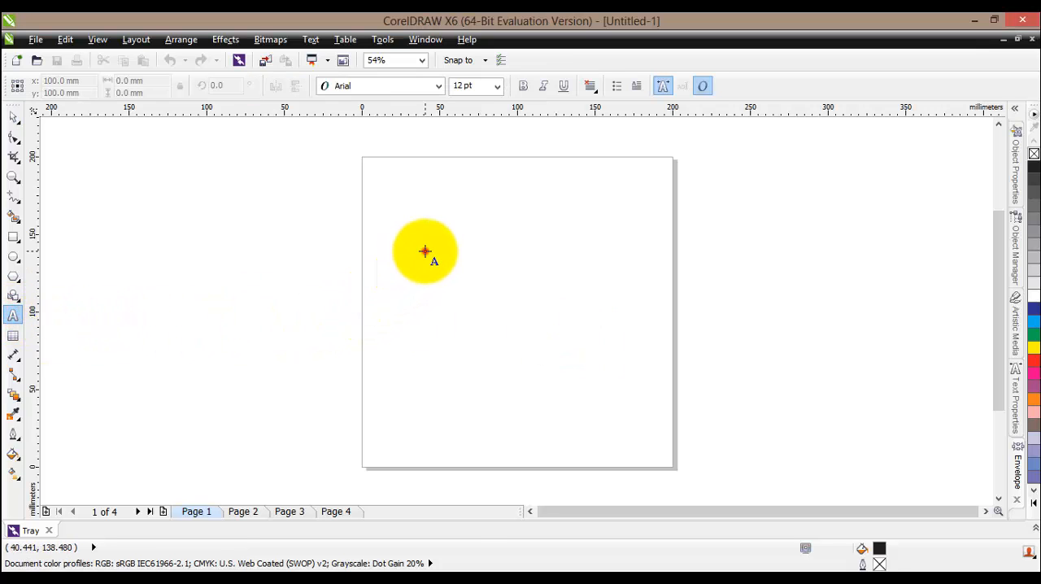
{"action": "left_click", "coordinate": [548, 370]}
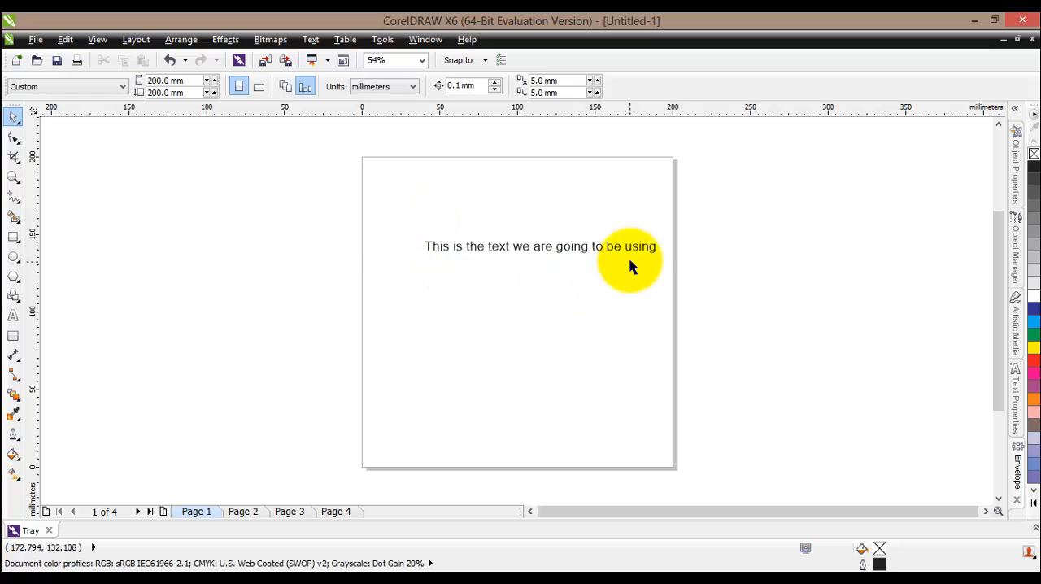
{"action": "left_click", "coordinate": [604, 245]}
{"action": "left_click_drag", "start_coordinate": [550, 249], "coordinate": [502, 210]}
{"action": "left_click", "coordinate": [513, 259]}
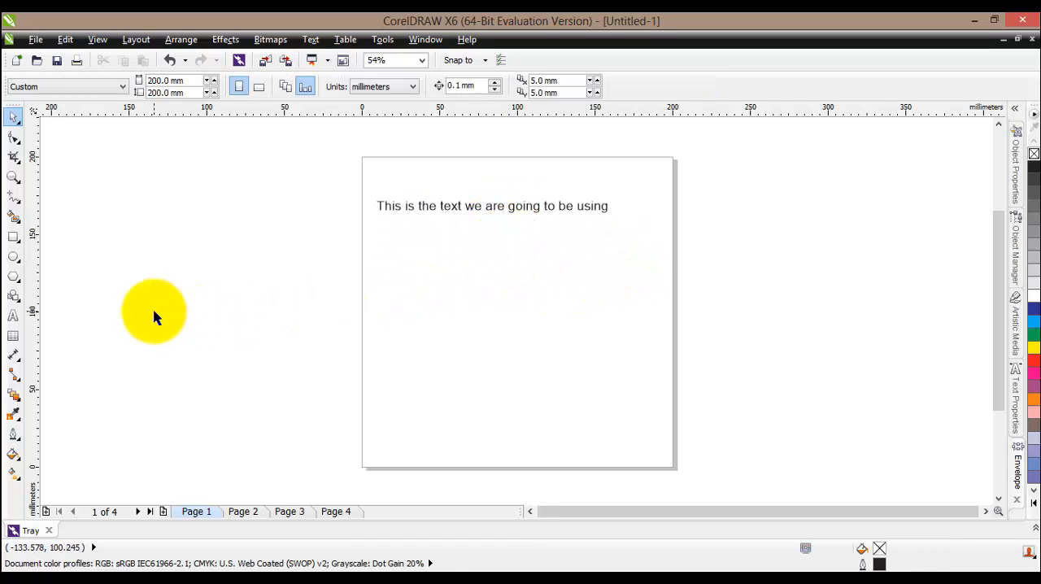
Draw a logarithmic spiral with 10 revolutions, about 89 by 80 mm, below the text line and center it on the page
{"action": "left_click", "coordinate": [20, 306]}
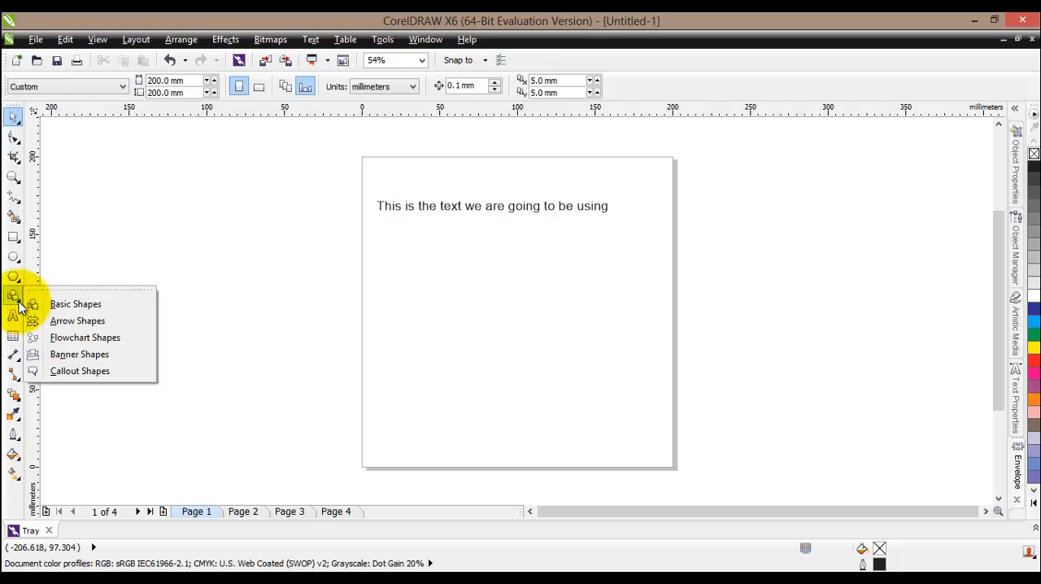
{"action": "left_click", "coordinate": [22, 285]}
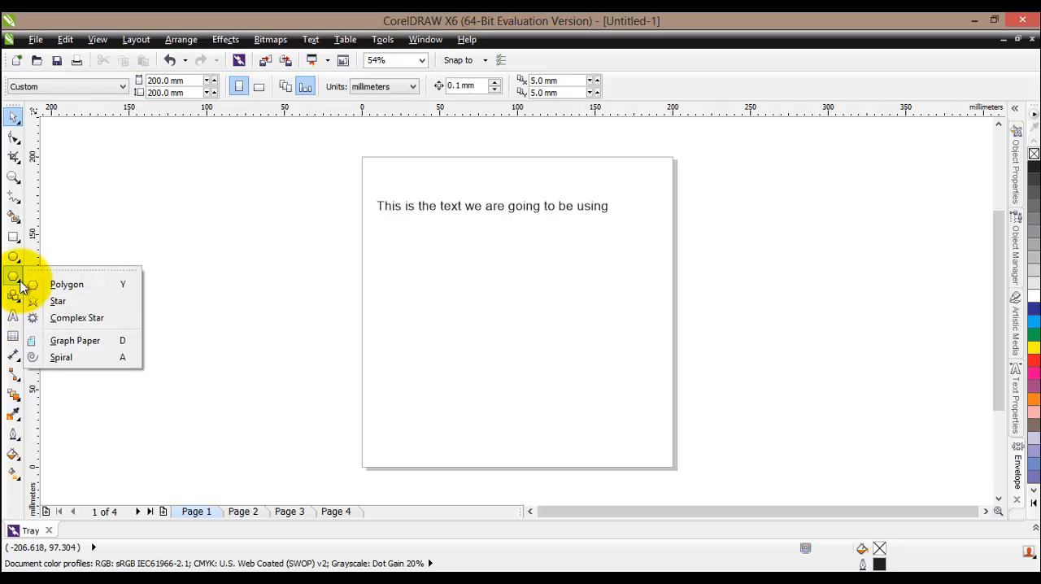
{"action": "left_click", "coordinate": [79, 356]}
{"action": "left_click_drag", "start_coordinate": [448, 288], "coordinate": [587, 413]}
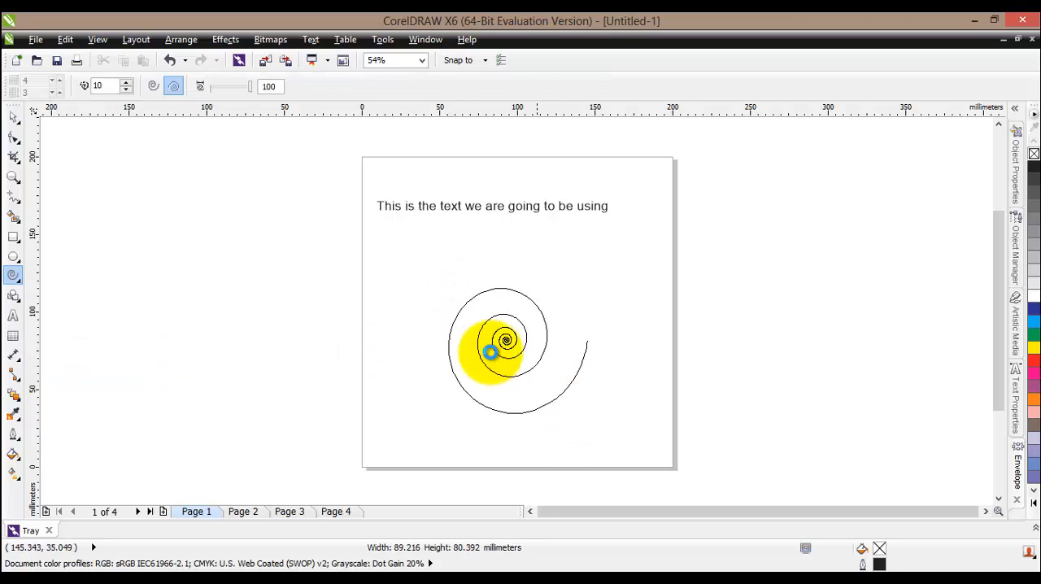
{"action": "key", "text": "p"}
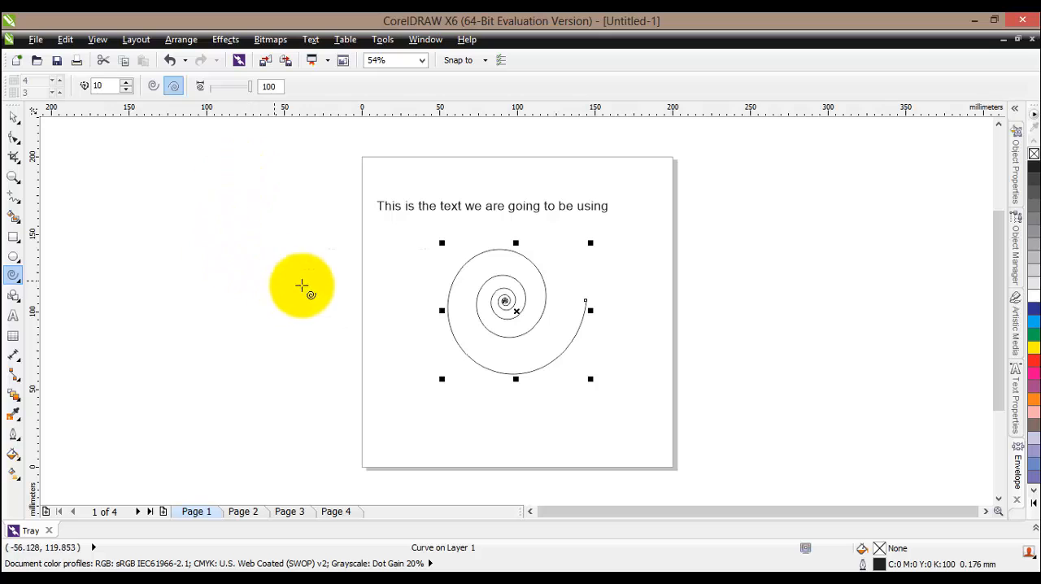
Try fitting the text line to the spiral as a path, and undo the fit
{"action": "left_click", "coordinate": [13, 116]}
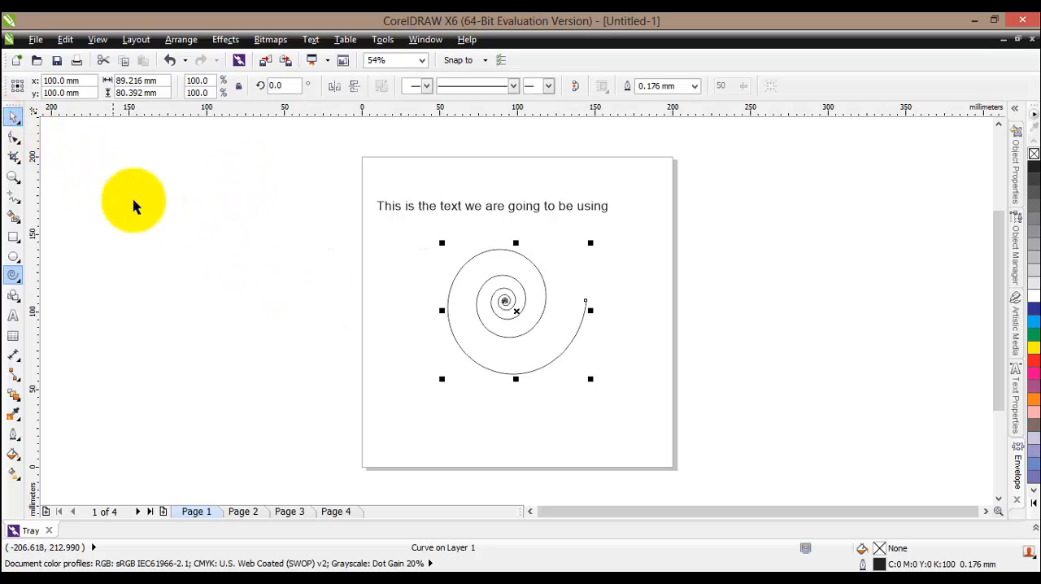
{"action": "left_click", "coordinate": [491, 206]}
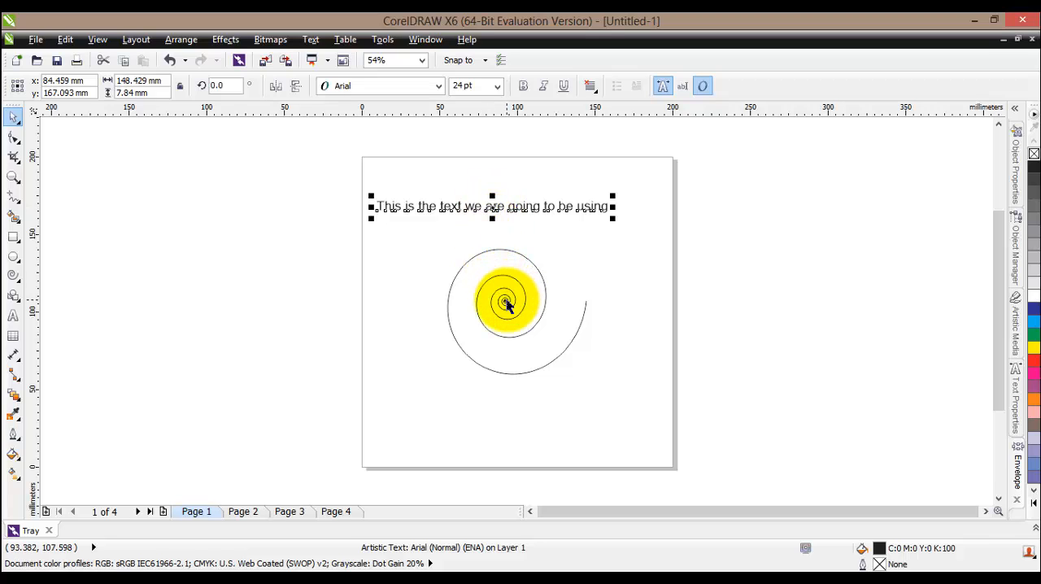
{"action": "left_click", "coordinate": [506, 302], "text": "shift"}
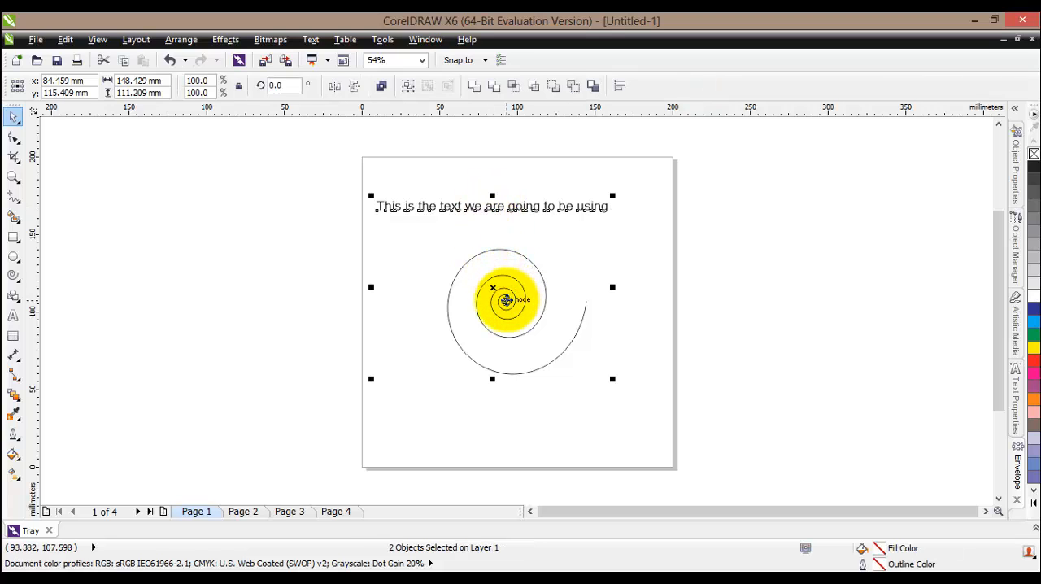
{"action": "left_click", "coordinate": [310, 40]}
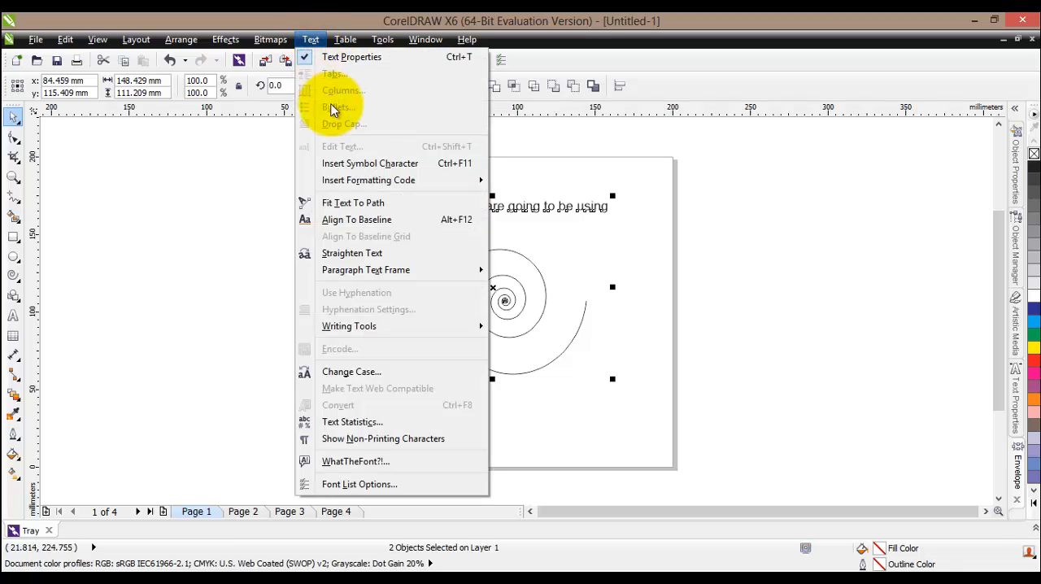
{"action": "left_click", "coordinate": [366, 203]}
{"action": "left_click", "coordinate": [464, 379]}
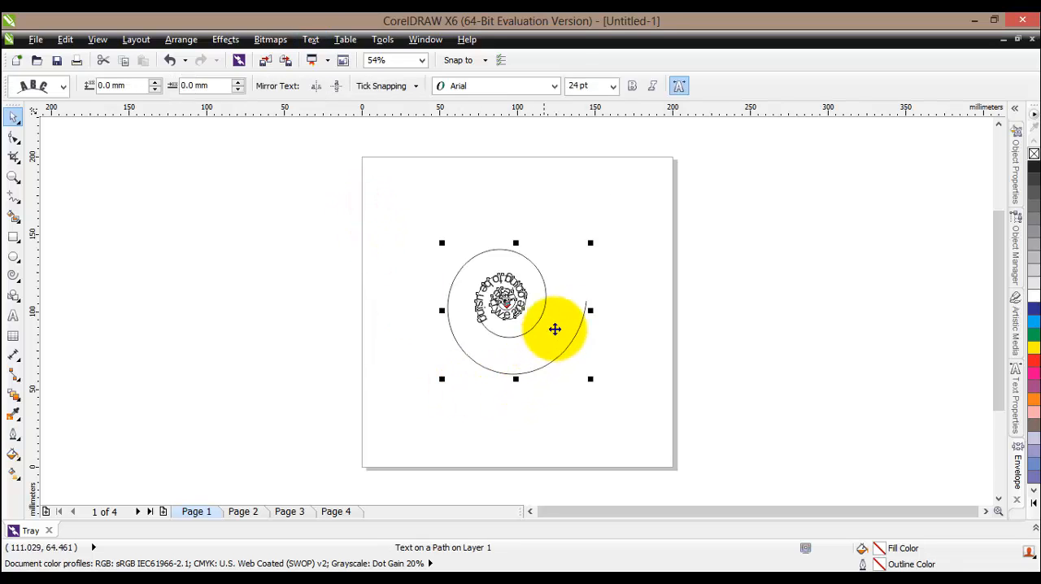
{"action": "key", "text": "ctrl+z"}
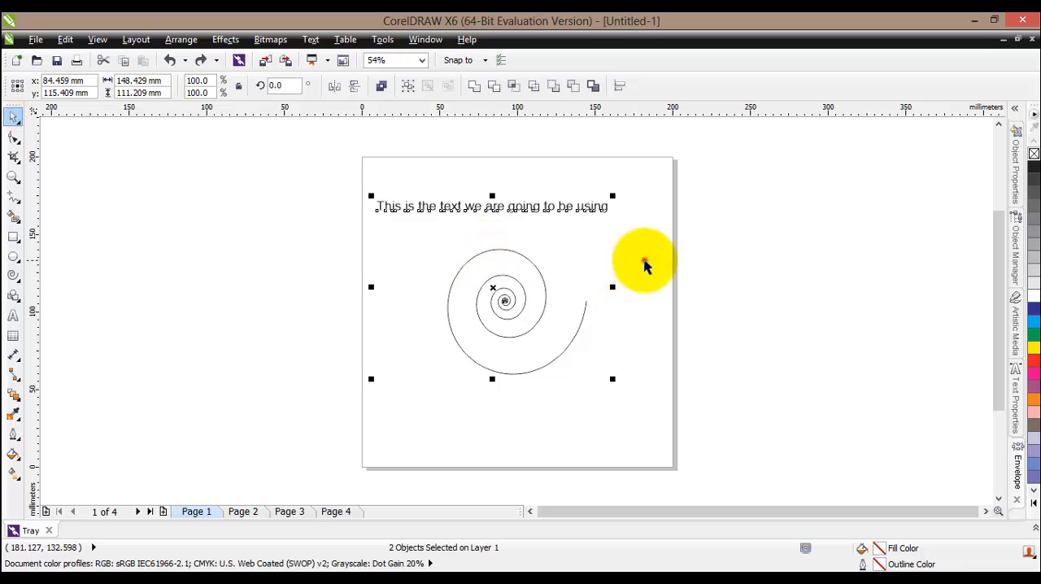
Select the text line together with the spiral and apply Fit Text To Path
{"action": "left_click", "coordinate": [644, 259]}
{"action": "left_click", "coordinate": [536, 207]}
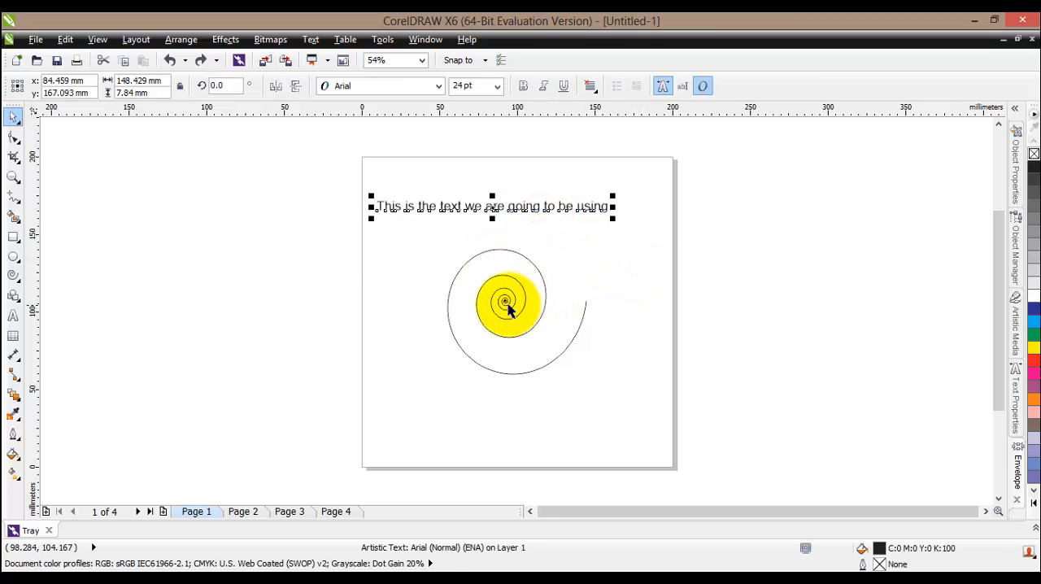
{"action": "left_click", "coordinate": [506, 302], "text": "shift"}
{"action": "left_click", "coordinate": [311, 39]}
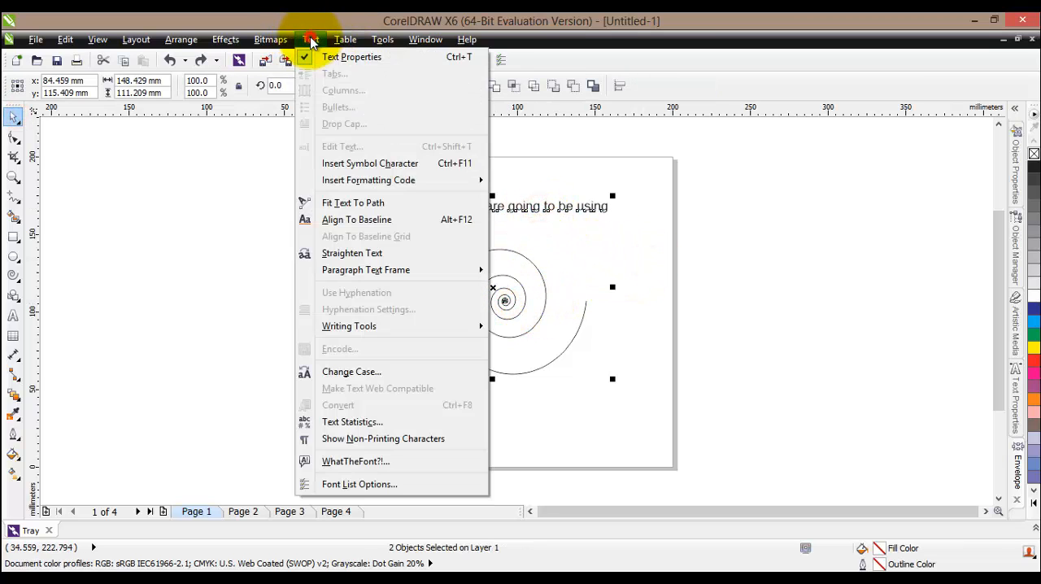
{"action": "left_click", "coordinate": [350, 203]}
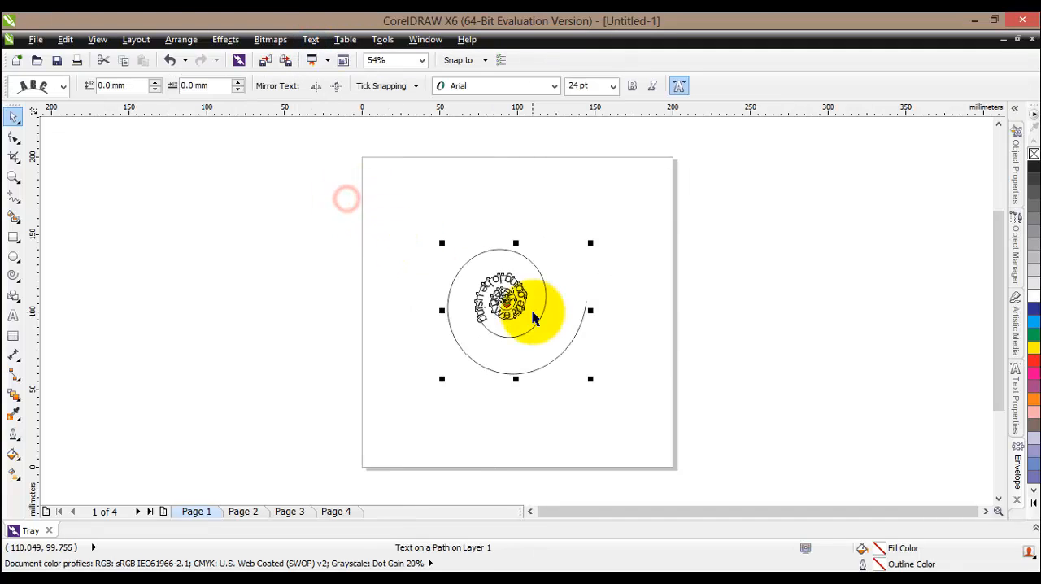
Try the third and fourth text orientation styles on the spiral text, and undo the orientation changes
{"action": "left_click", "coordinate": [14, 177]}
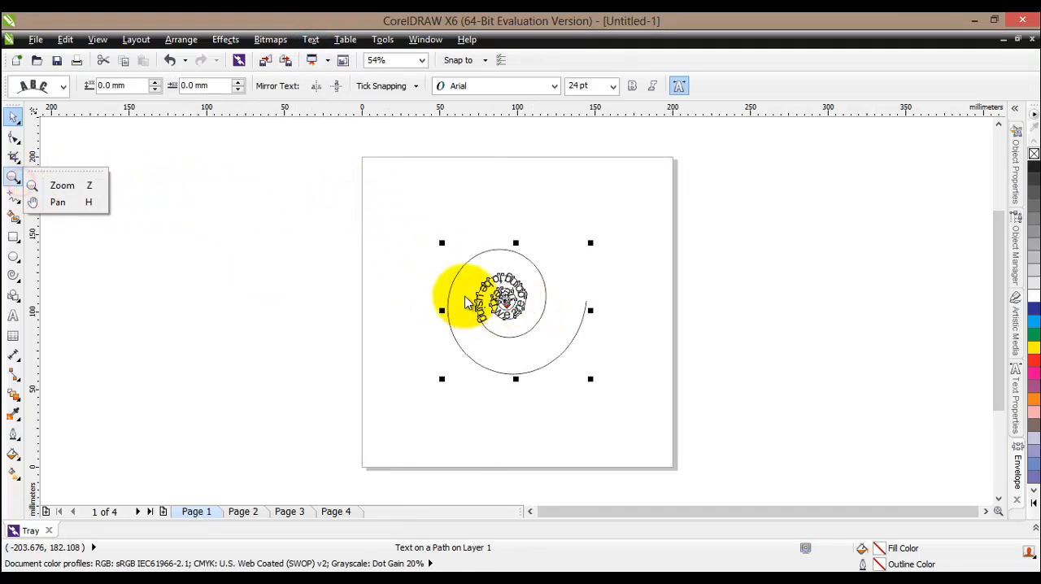
{"action": "left_click", "coordinate": [57, 185]}
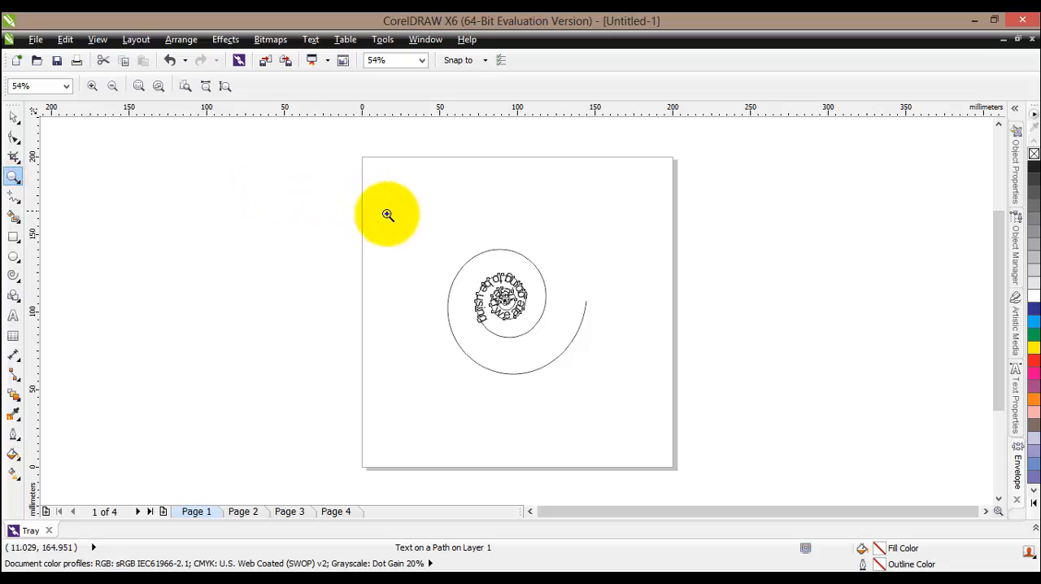
{"action": "left_click_drag", "start_coordinate": [412, 227], "coordinate": [651, 401]}
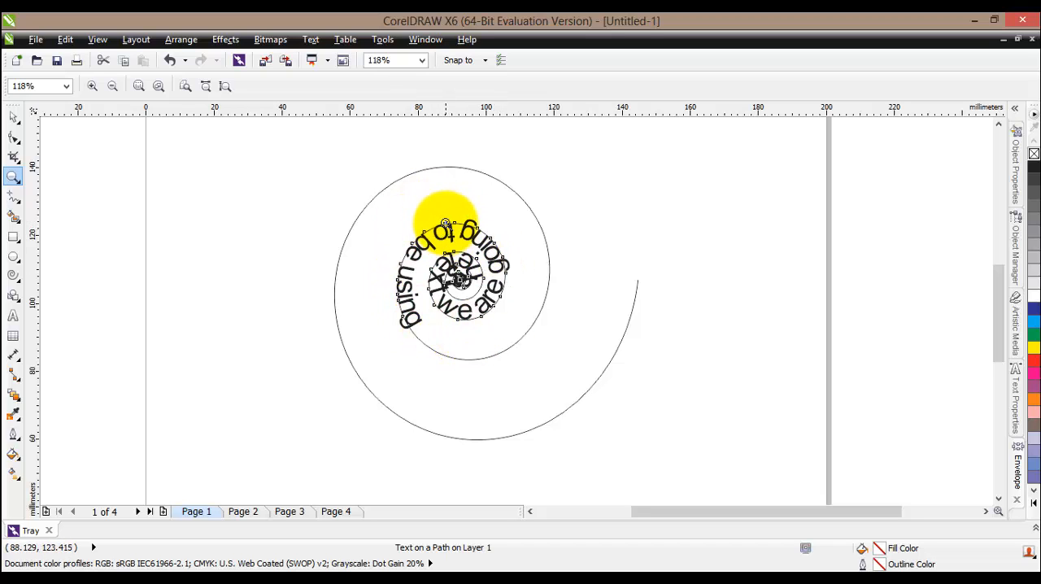
{"action": "left_click", "coordinate": [16, 119]}
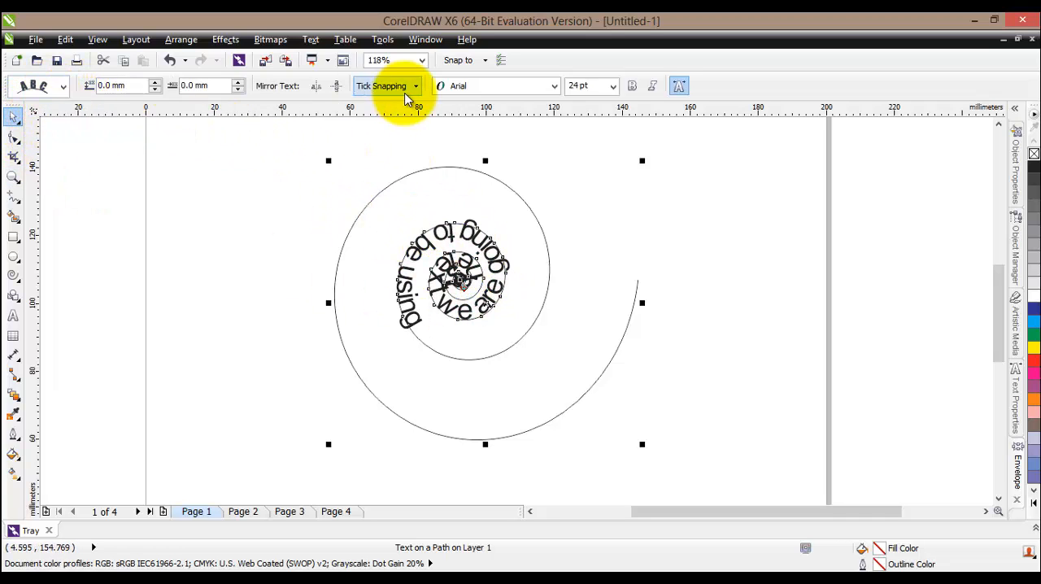
{"action": "left_click", "coordinate": [62, 86]}
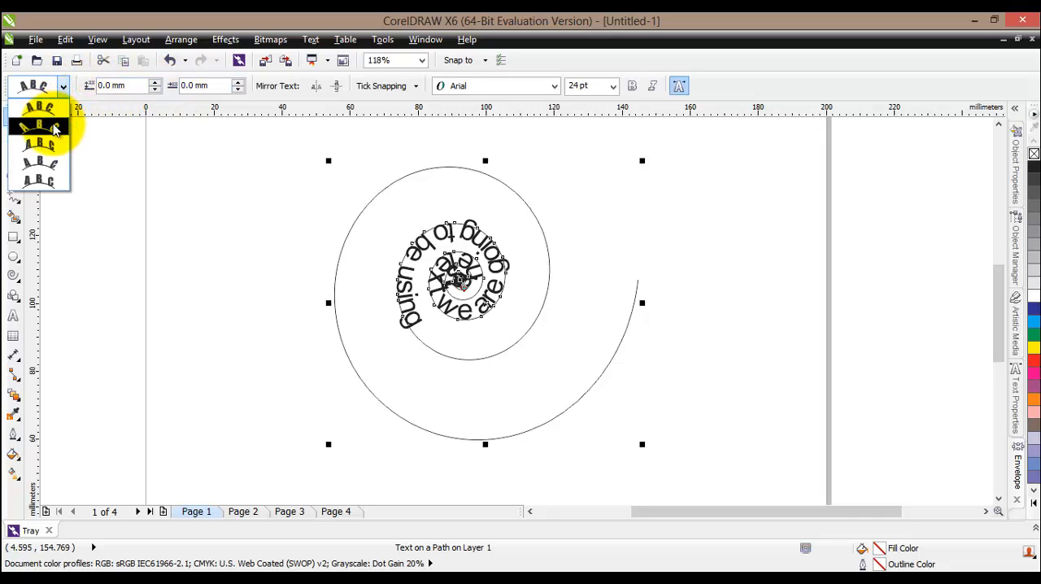
{"action": "left_click", "coordinate": [51, 143]}
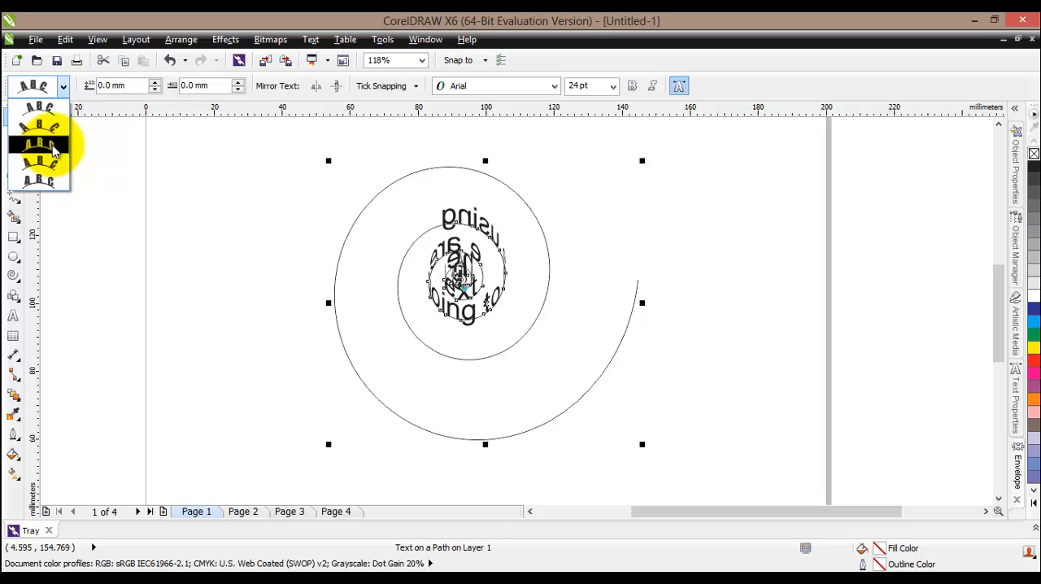
{"action": "left_click", "coordinate": [41, 159]}
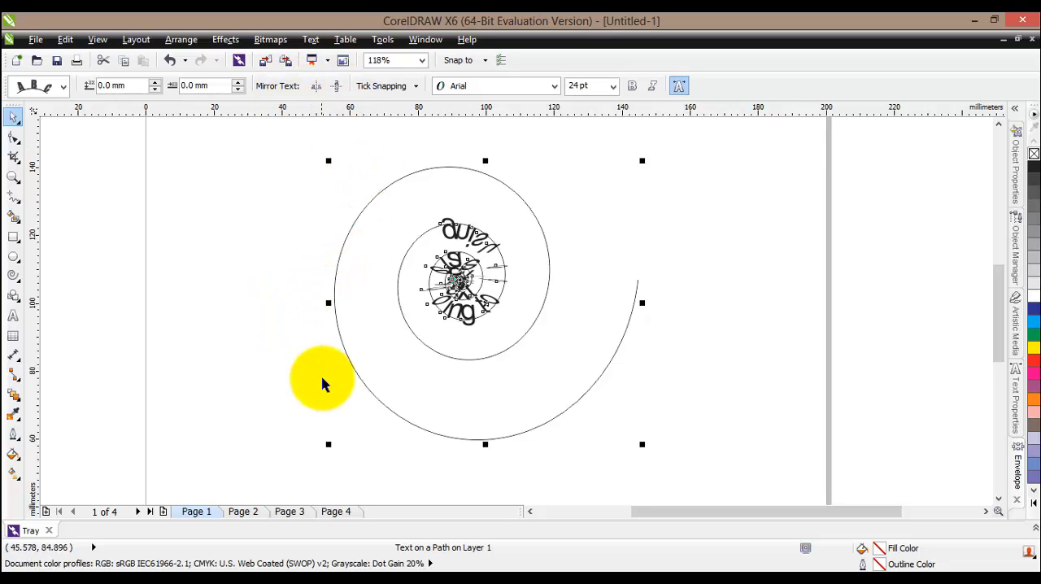
{"action": "left_click", "coordinate": [282, 253]}
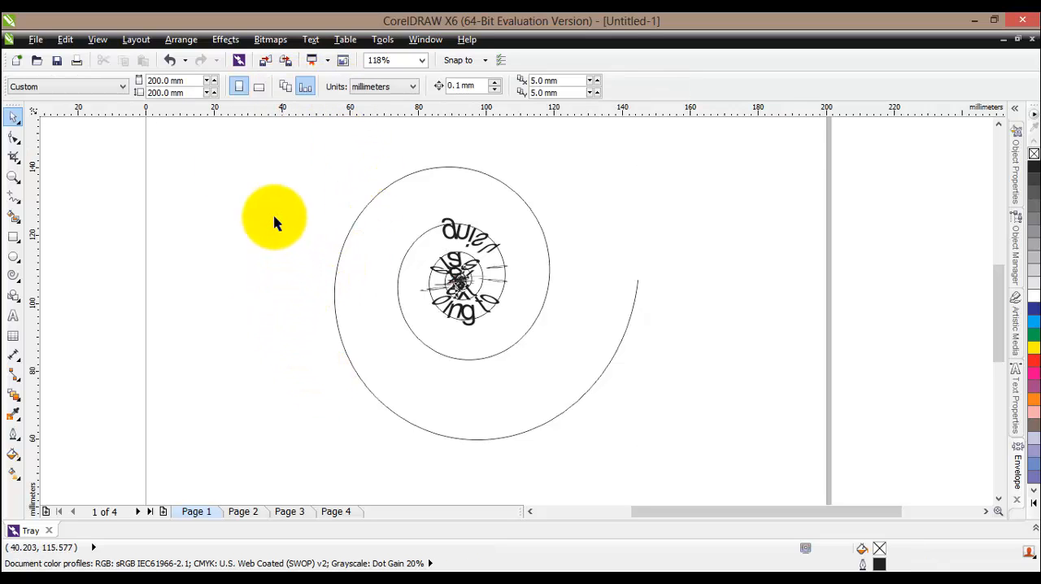
{"action": "left_click", "coordinate": [165, 59]}
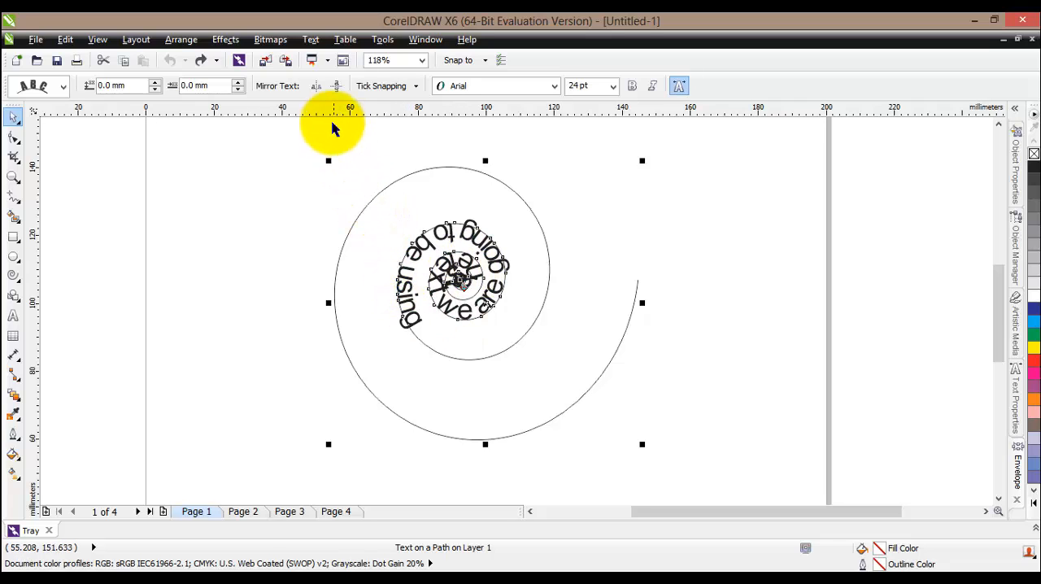
Mirror the spiral text both horizontally and vertically
{"action": "left_click", "coordinate": [316, 86]}
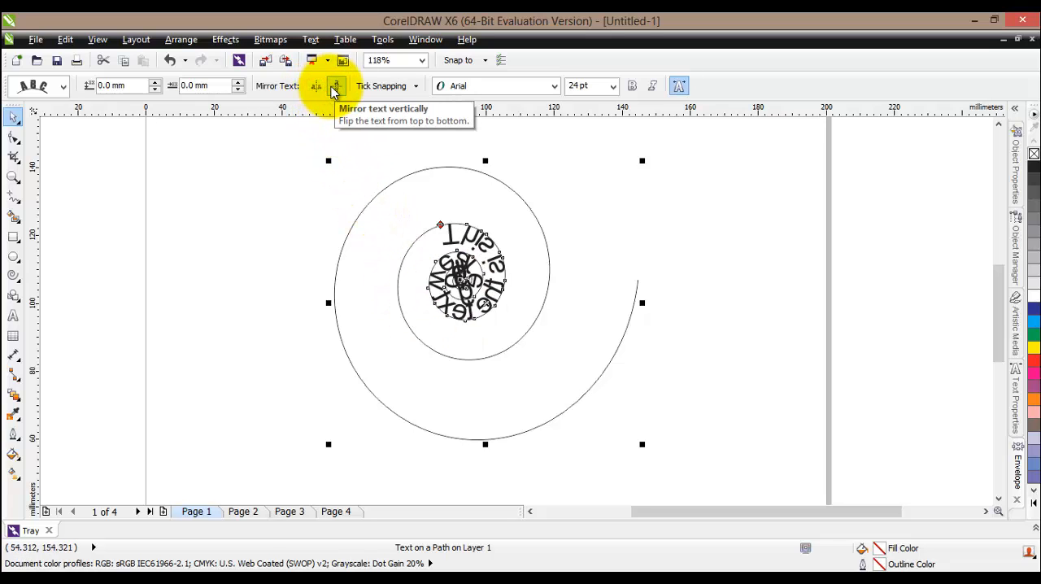
{"action": "left_click", "coordinate": [334, 88]}
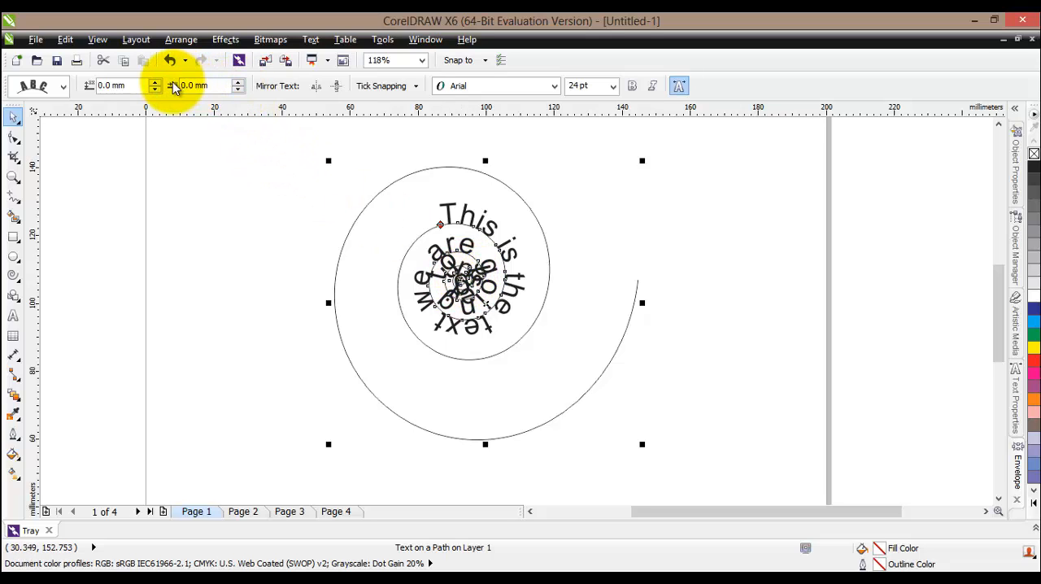
Increase the spiral text's horizontal offset along the path to 29.5 mm
{"action": "left_click", "coordinate": [239, 83]}
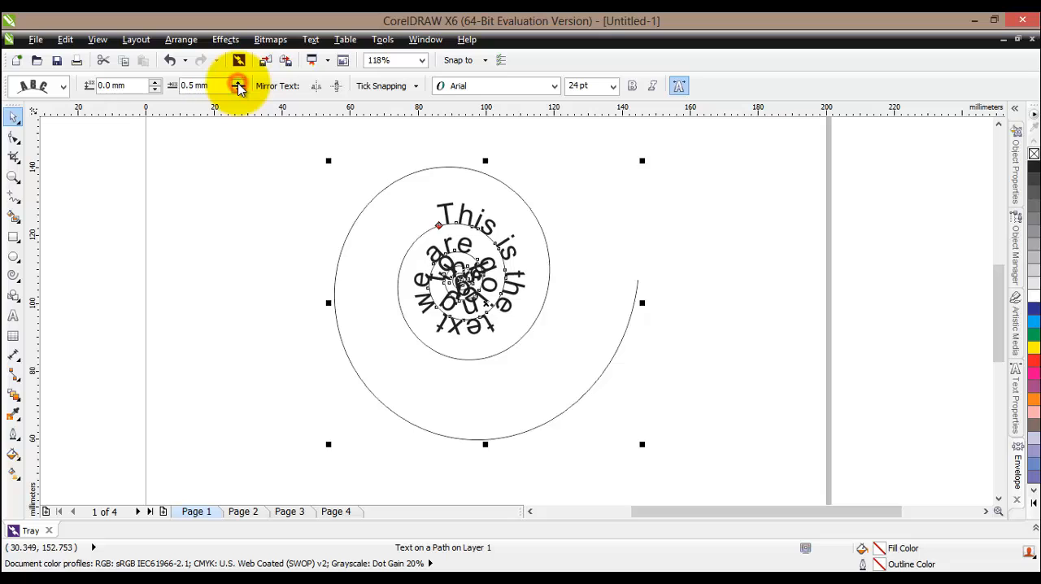
{"action": "left_click", "coordinate": [238, 82]}
{"action": "left_click", "coordinate": [238, 82]}
{"action": "left_click", "coordinate": [238, 82]}
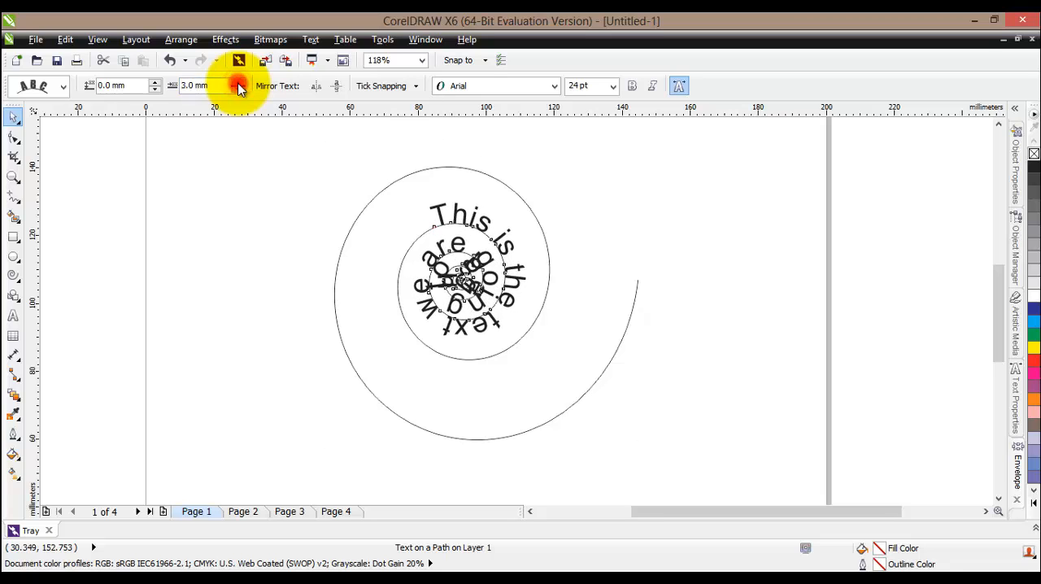
{"action": "left_click", "coordinate": [239, 82]}
{"action": "left_click", "coordinate": [238, 82]}
{"action": "left_click", "coordinate": [238, 83]}
{"action": "left_click", "coordinate": [238, 82]}
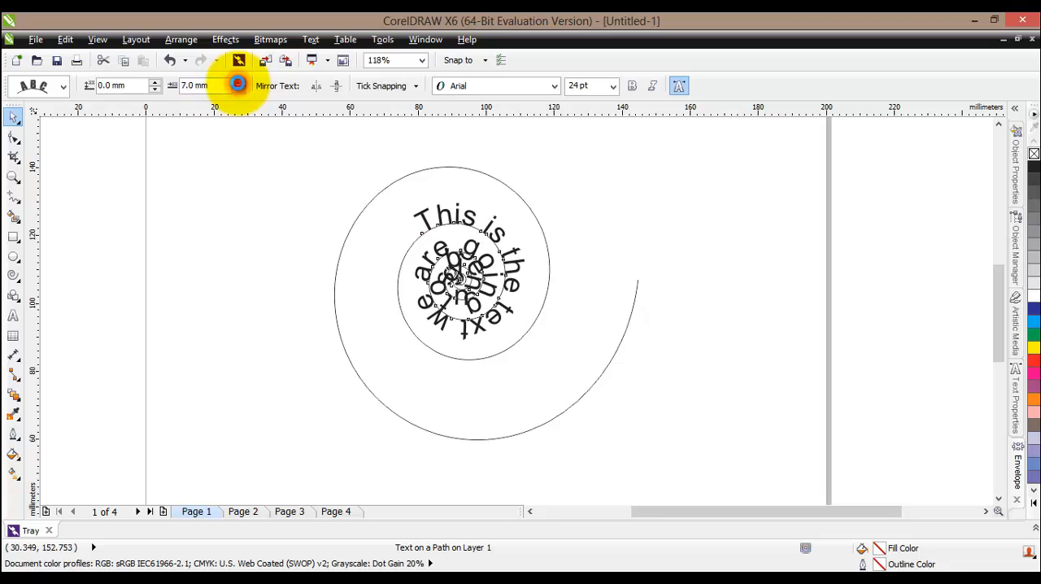
{"action": "left_click", "coordinate": [239, 82]}
{"action": "left_click", "coordinate": [238, 82]}
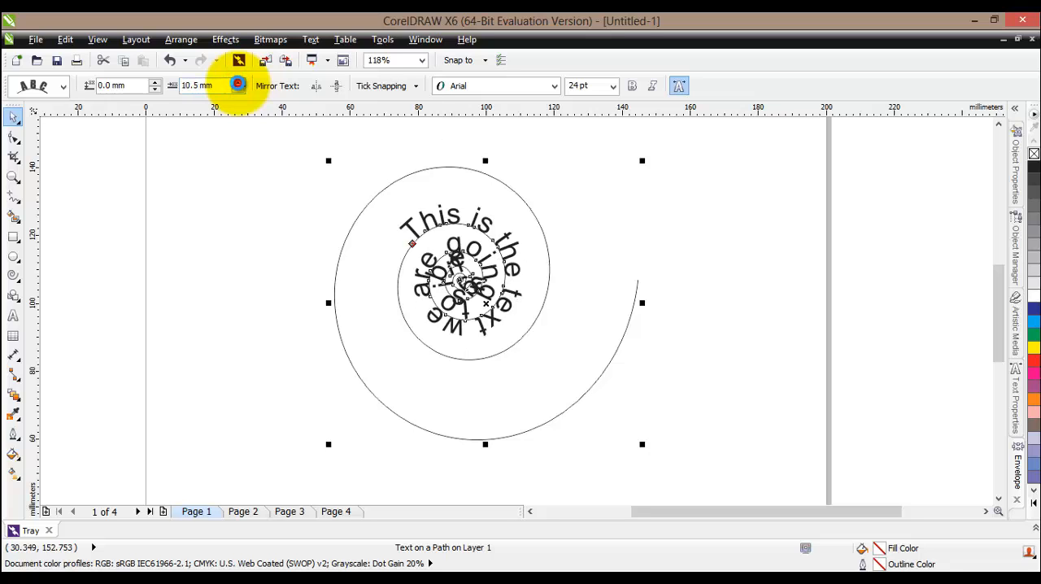
{"action": "left_click", "coordinate": [239, 82]}
{"action": "left_click", "coordinate": [238, 83]}
{"action": "left_click", "coordinate": [238, 82]}
{"action": "left_click", "coordinate": [239, 82]}
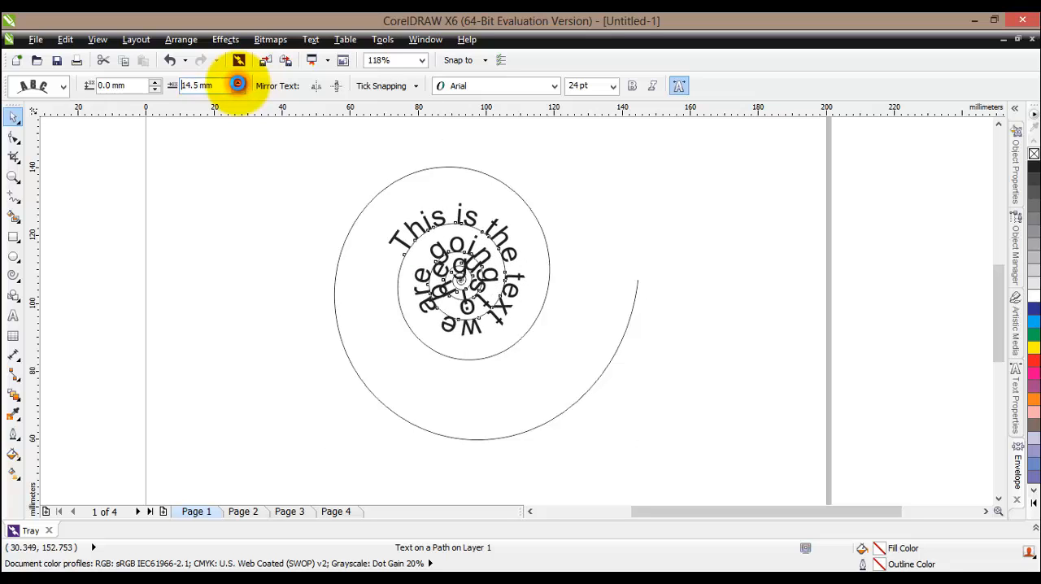
{"action": "left_click", "coordinate": [238, 82]}
{"action": "left_click", "coordinate": [238, 82]}
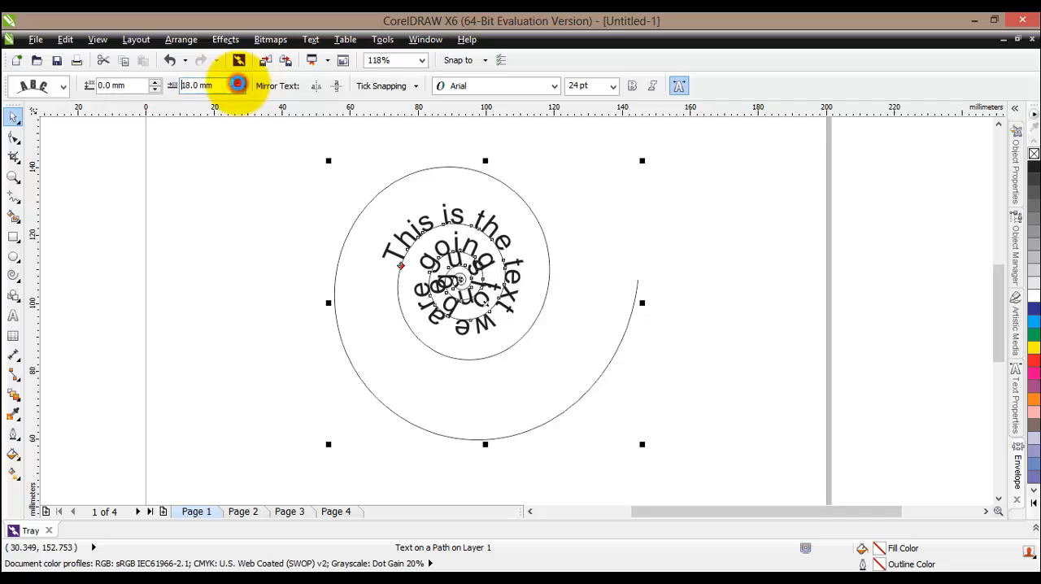
{"action": "left_click", "coordinate": [238, 82]}
{"action": "left_click", "coordinate": [238, 83]}
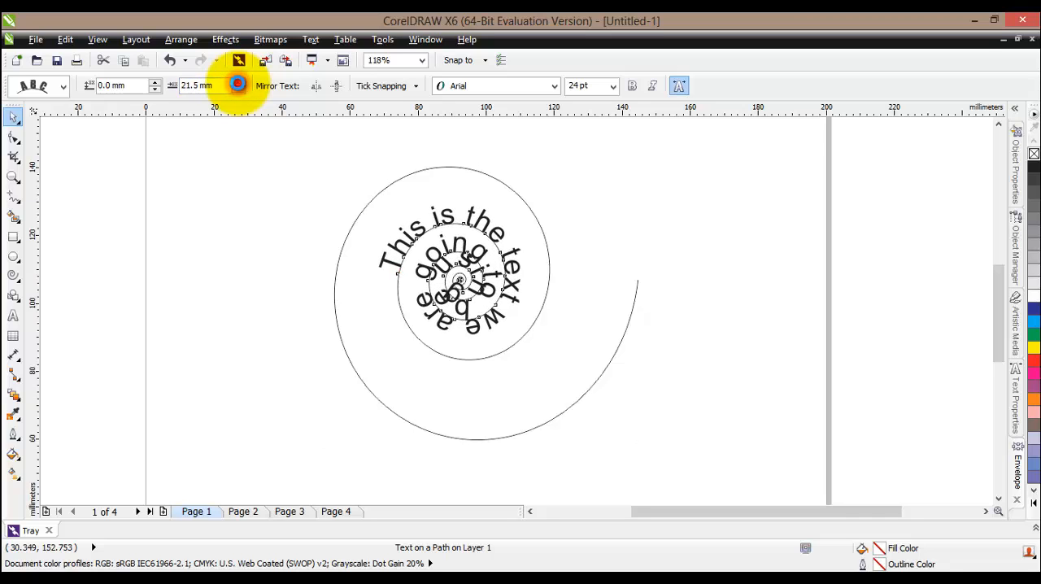
{"action": "left_click", "coordinate": [238, 83]}
{"action": "left_click", "coordinate": [238, 82]}
{"action": "left_click", "coordinate": [238, 82]}
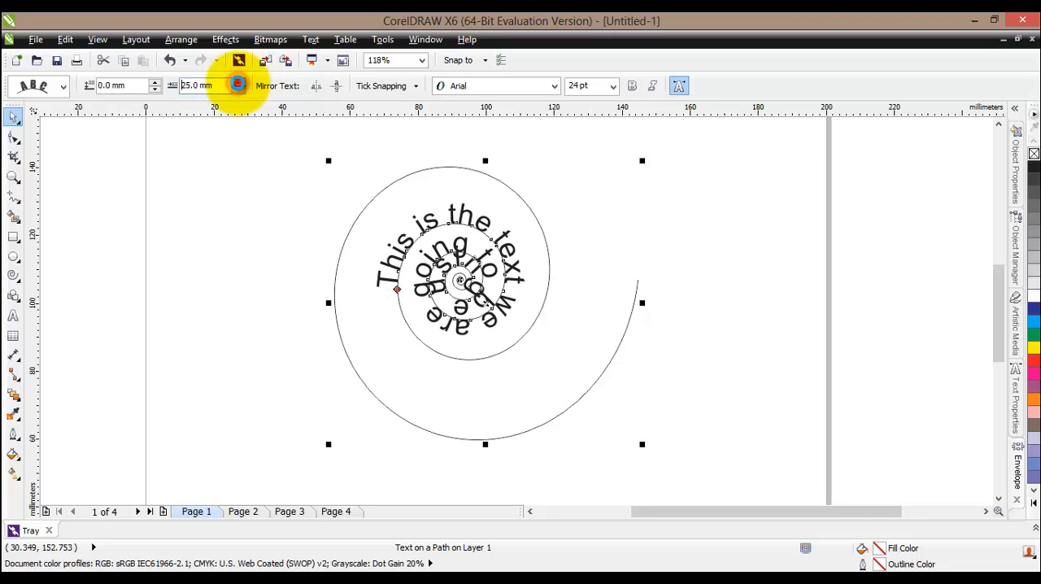
{"action": "left_click", "coordinate": [238, 82]}
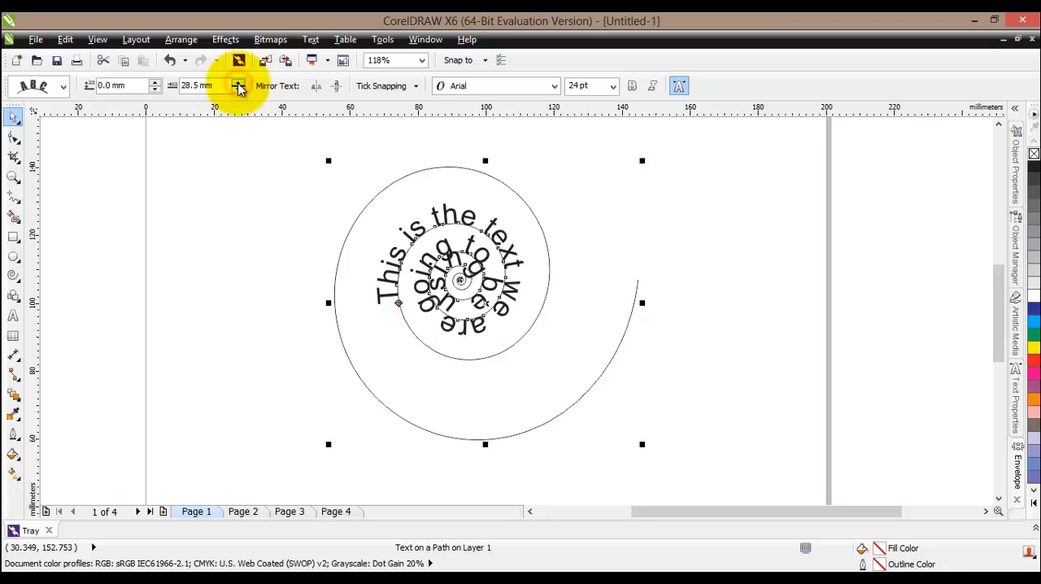
{"action": "left_click", "coordinate": [239, 82]}
{"action": "left_click", "coordinate": [238, 82]}
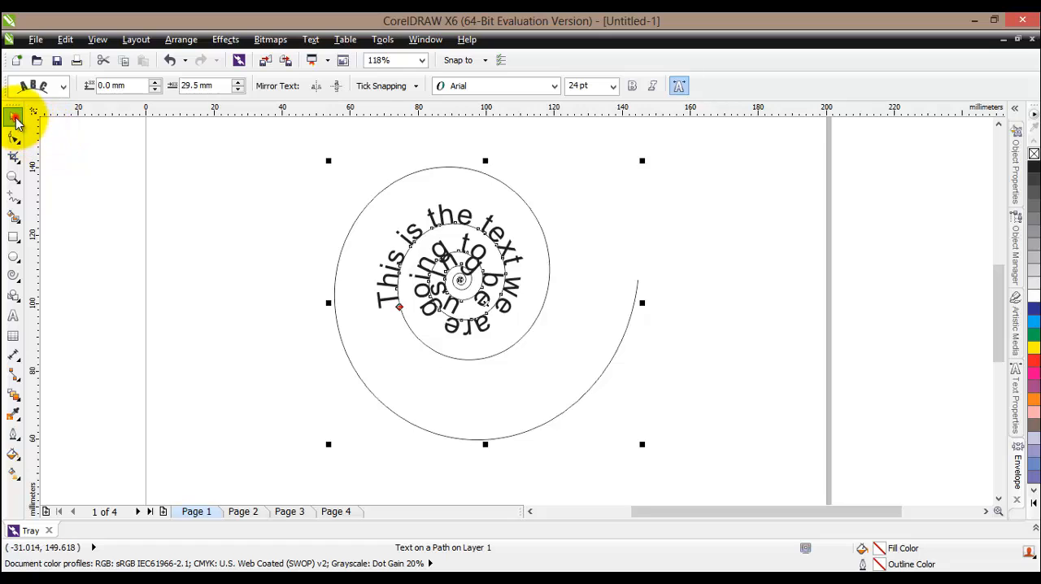
Select only the text on the spiral and set its font size to 12 pt
{"action": "left_click", "coordinate": [389, 278]}
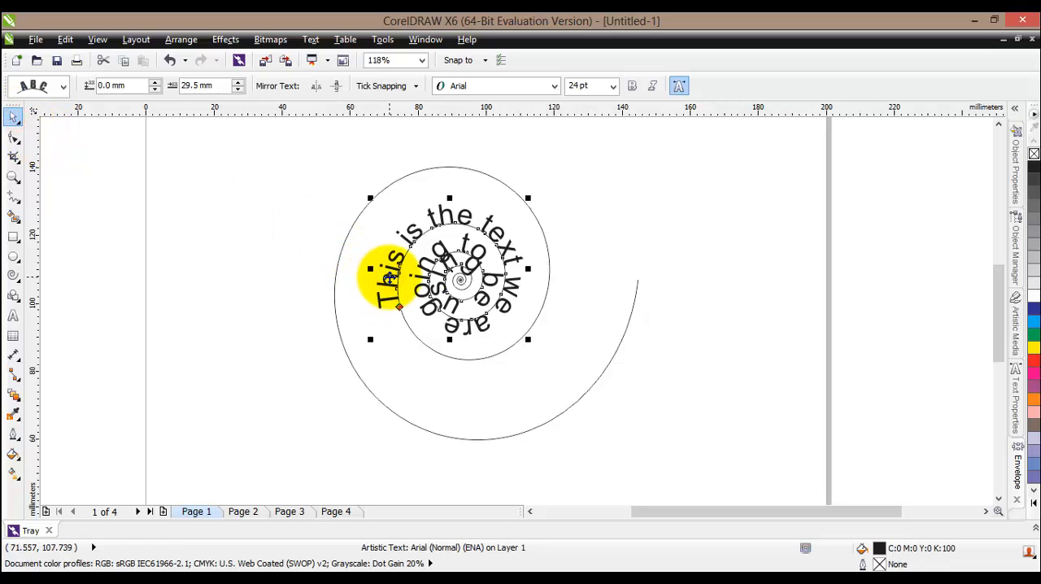
{"action": "left_click", "coordinate": [1016, 387]}
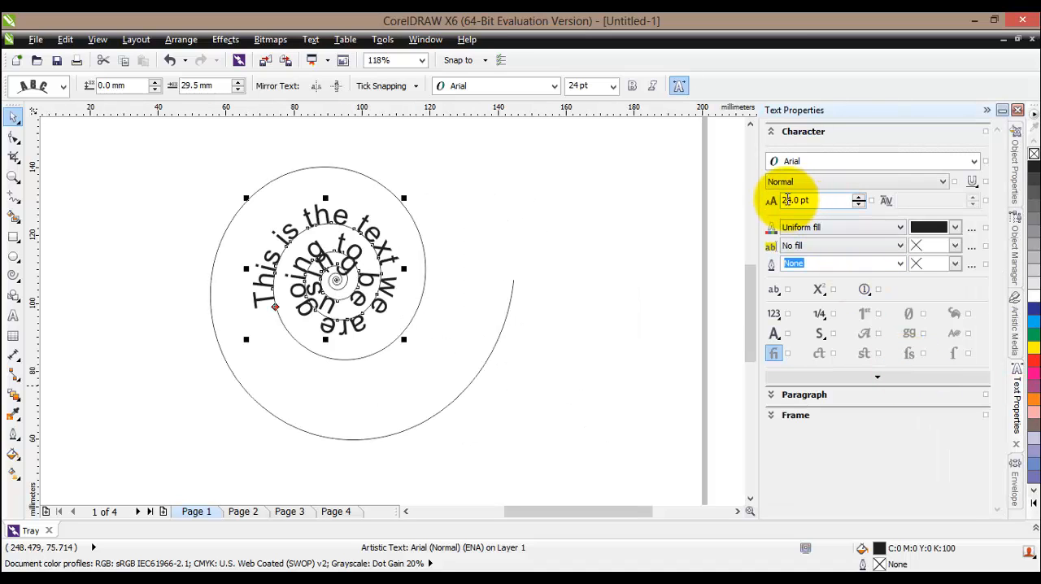
{"action": "left_click", "coordinate": [792, 199]}
{"action": "key", "text": "BackSpace"}
{"action": "key", "text": "BackSpace"}
{"action": "type", "text": "12"}
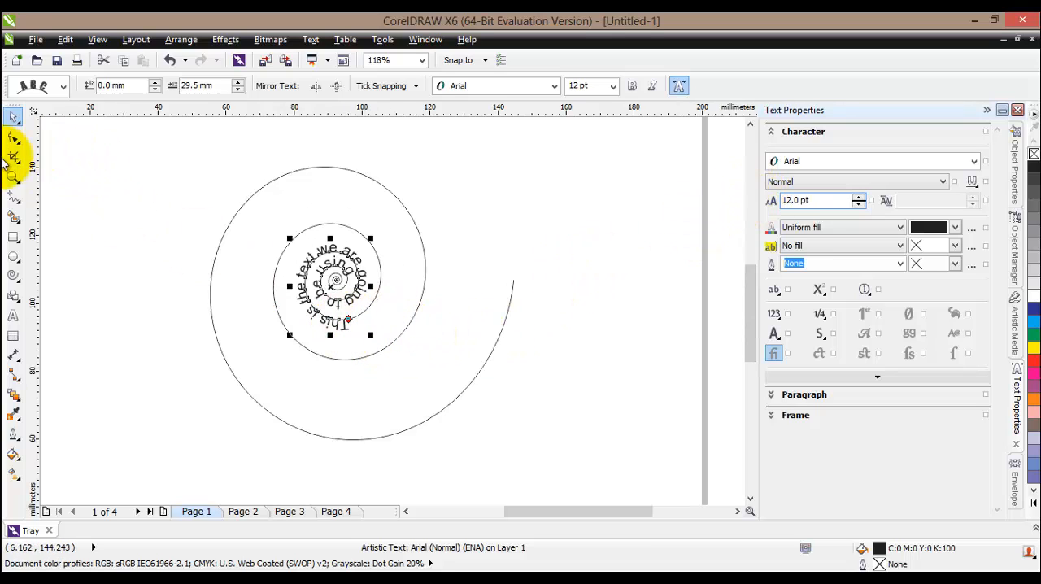
Delete the spiral path line while keeping the text that follows it
{"action": "left_click", "coordinate": [9, 179]}
{"action": "left_click_drag", "start_coordinate": [197, 176], "coordinate": [494, 434]}
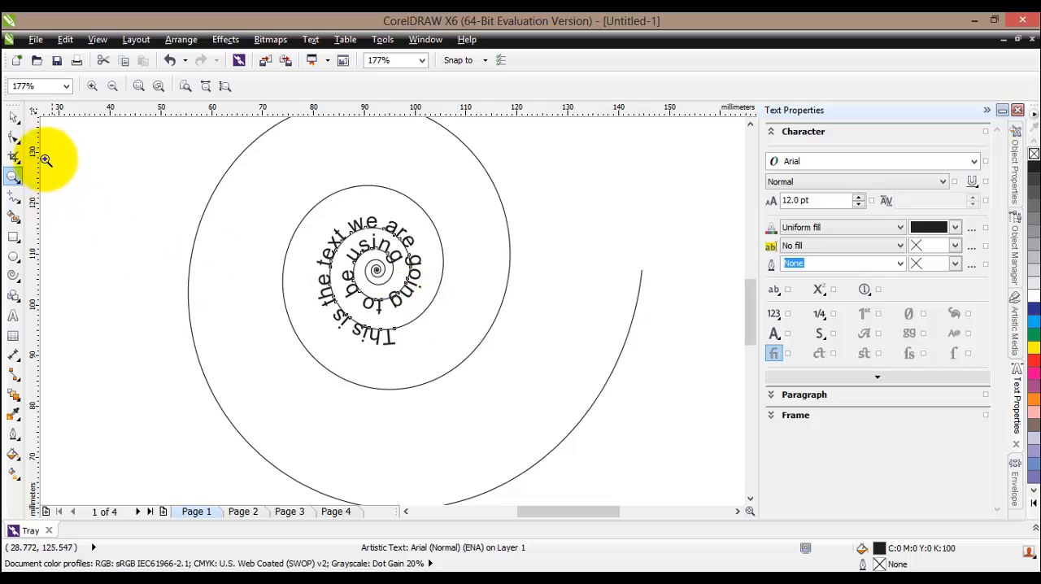
{"action": "left_click", "coordinate": [14, 117]}
{"action": "left_click", "coordinate": [380, 342]}
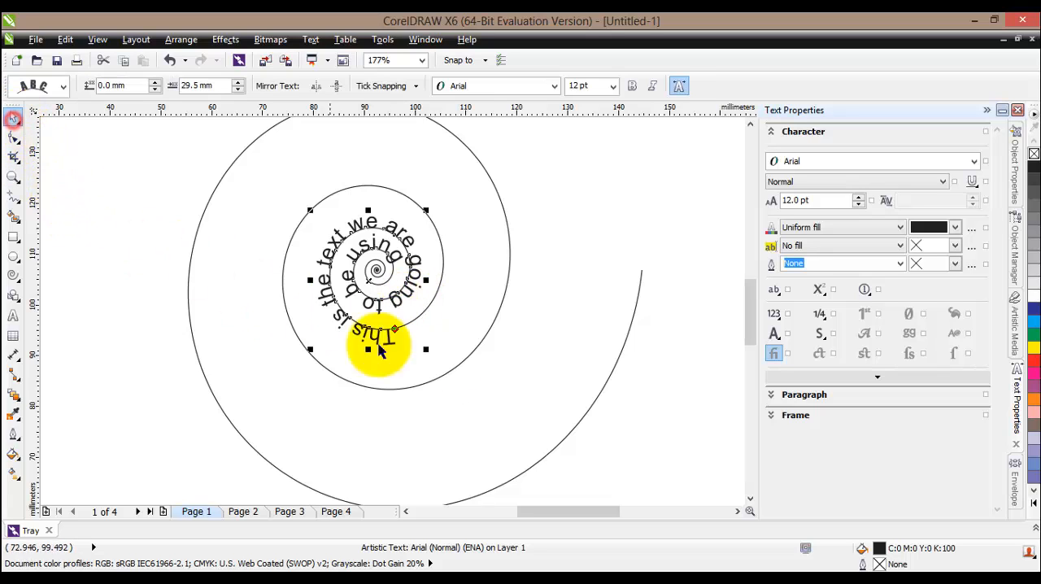
{"action": "left_click", "coordinate": [498, 314]}
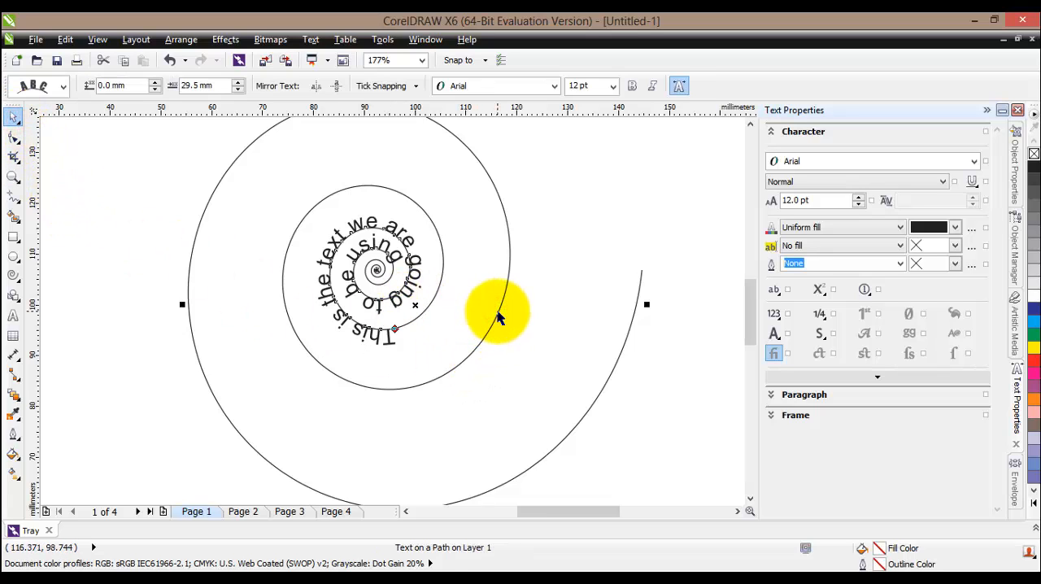
{"action": "key", "text": "Delete"}
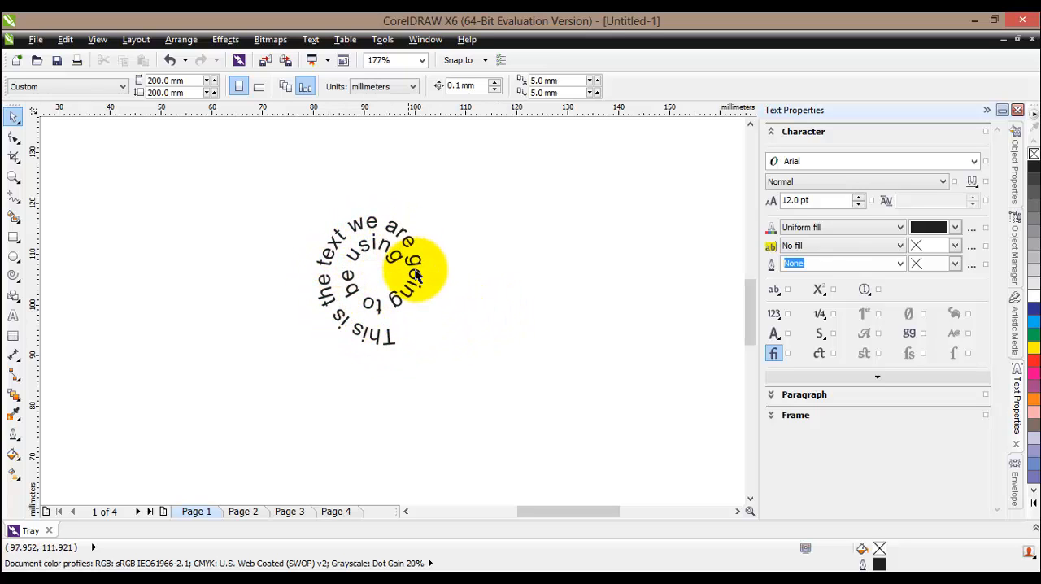
Draw a freehand wavy curve about 171 mm wide and 28 mm high across the page above the spiral text
{"action": "scroll", "coordinate": [361, 268], "scroll_direction": "down", "scroll_amount": 3}
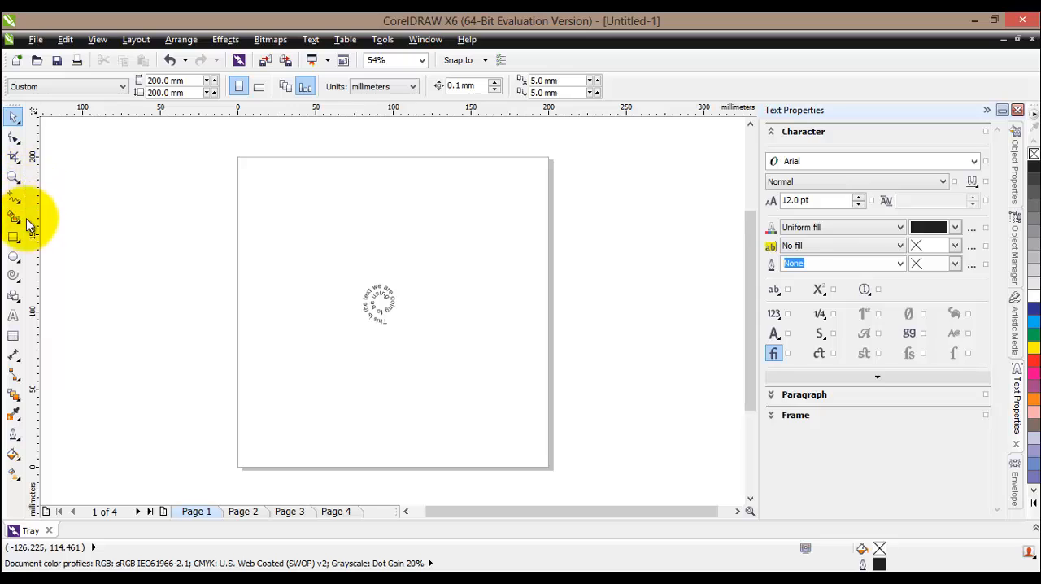
{"action": "left_click", "coordinate": [19, 280]}
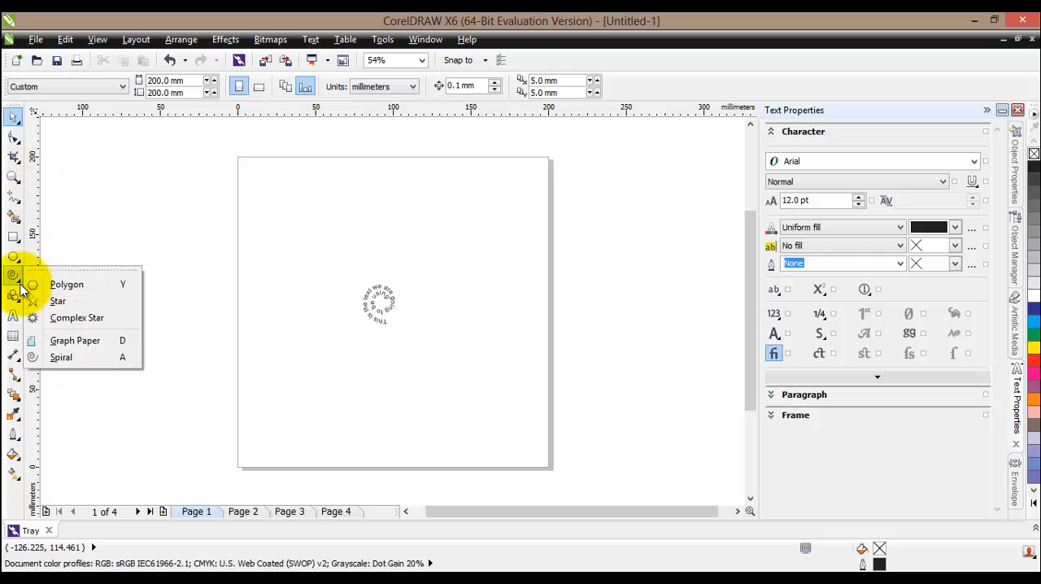
{"action": "left_click", "coordinate": [21, 290]}
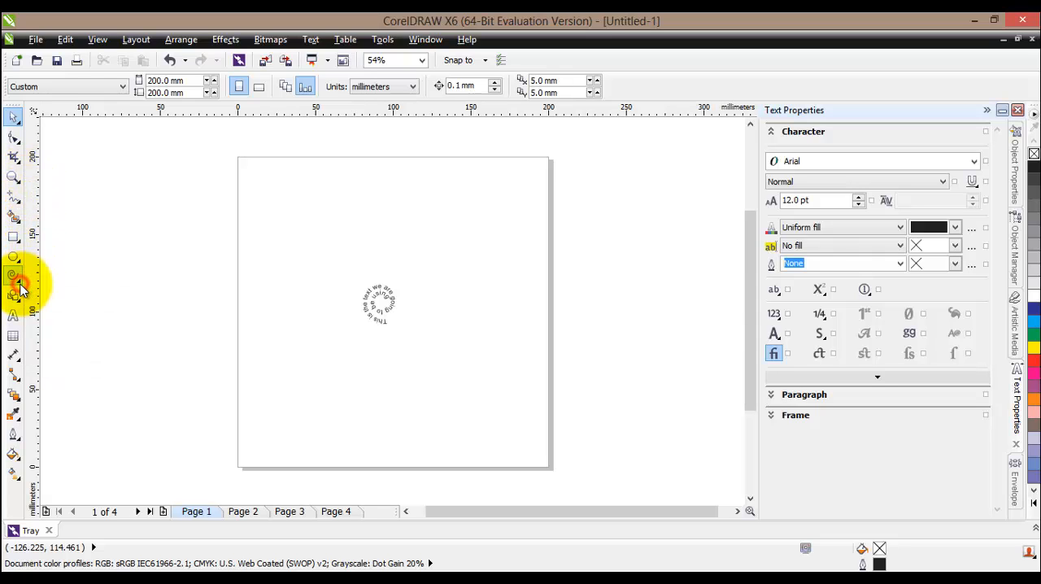
{"action": "left_click", "coordinate": [19, 208]}
{"action": "left_click", "coordinate": [19, 208]}
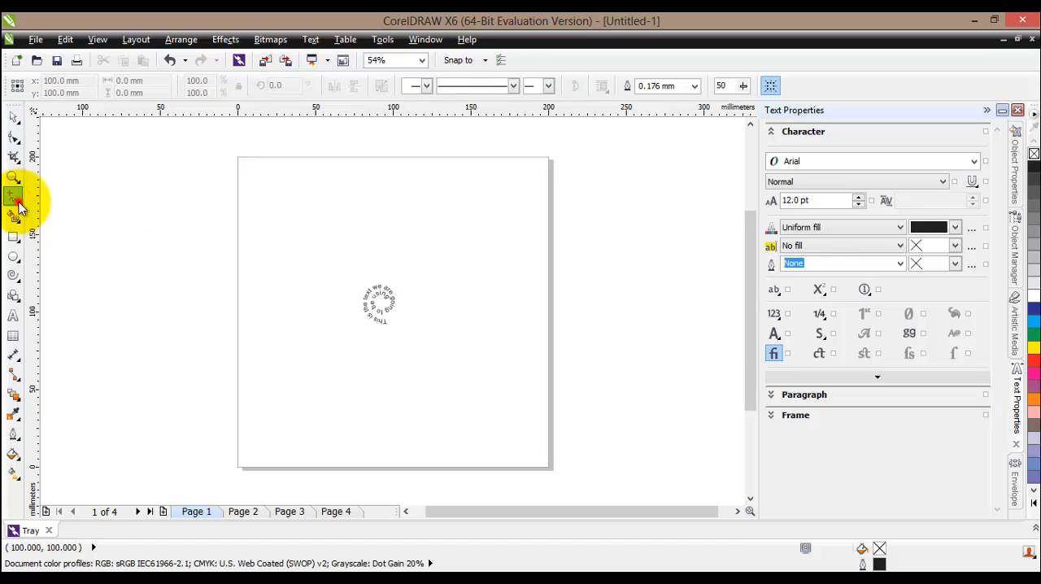
{"action": "left_click", "coordinate": [51, 205]}
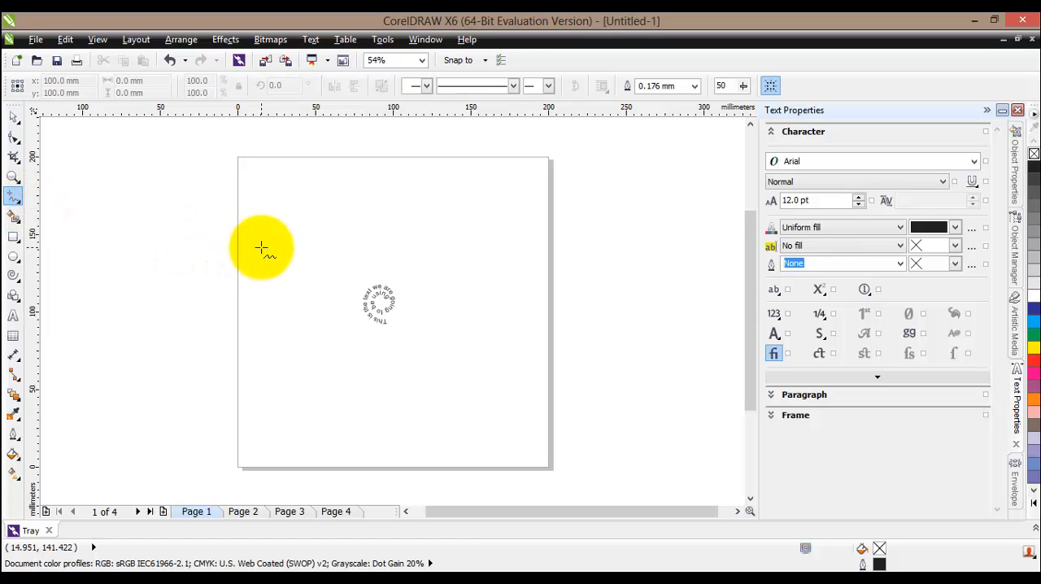
{"action": "left_click", "coordinate": [261, 247]}
{"action": "mouse_move", "coordinate": [293, 224]}
{"action": "left_mouse_down"}
{"action": "mouse_move", "coordinate": [319, 238]}
{"action": "mouse_move", "coordinate": [371, 238]}
{"action": "left_mouse_up"}
{"action": "mouse_move", "coordinate": [429, 254]}
{"action": "left_mouse_down"}
{"action": "mouse_move", "coordinate": [492, 262]}
{"action": "mouse_move", "coordinate": [527, 255]}
{"action": "left_mouse_up"}
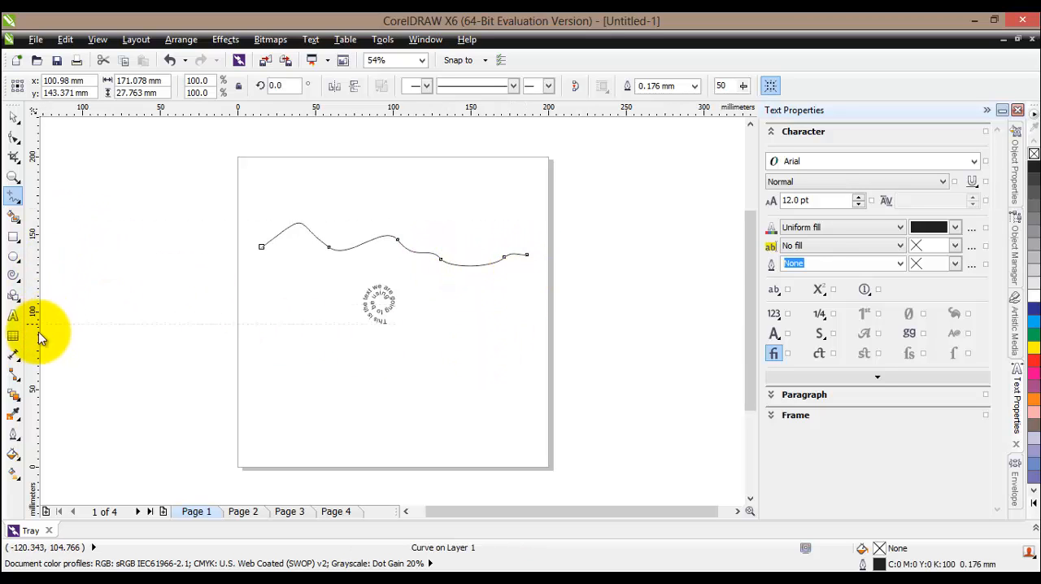
Add the text line "This is also some text that will follow the path" below the spiral text and shift it onto the page
{"action": "left_click", "coordinate": [13, 314]}
{"action": "left_click", "coordinate": [296, 389]}
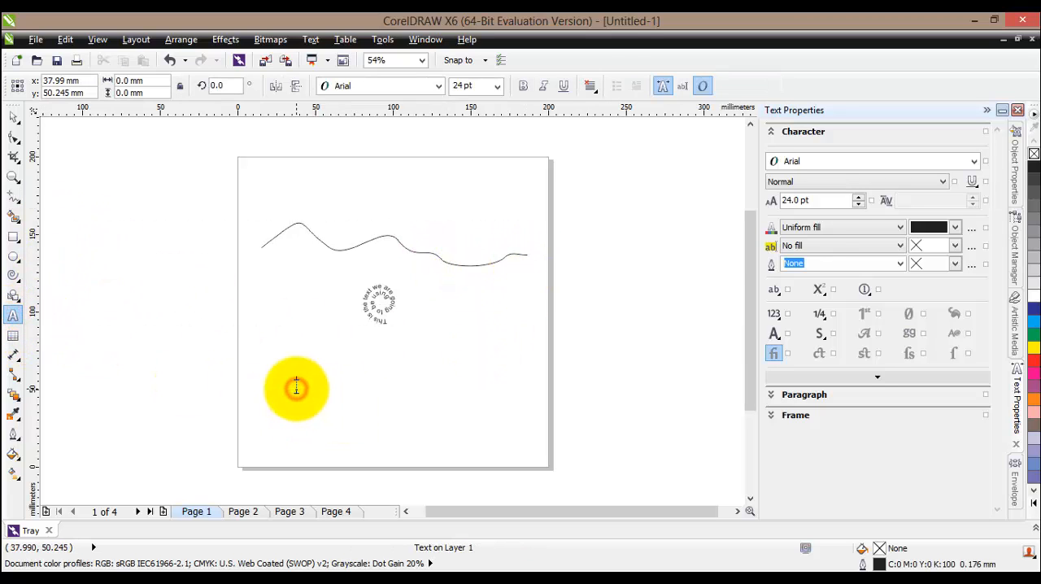
{"action": "key", "text": "ctrl+v"}
{"action": "left_click", "coordinate": [13, 116]}
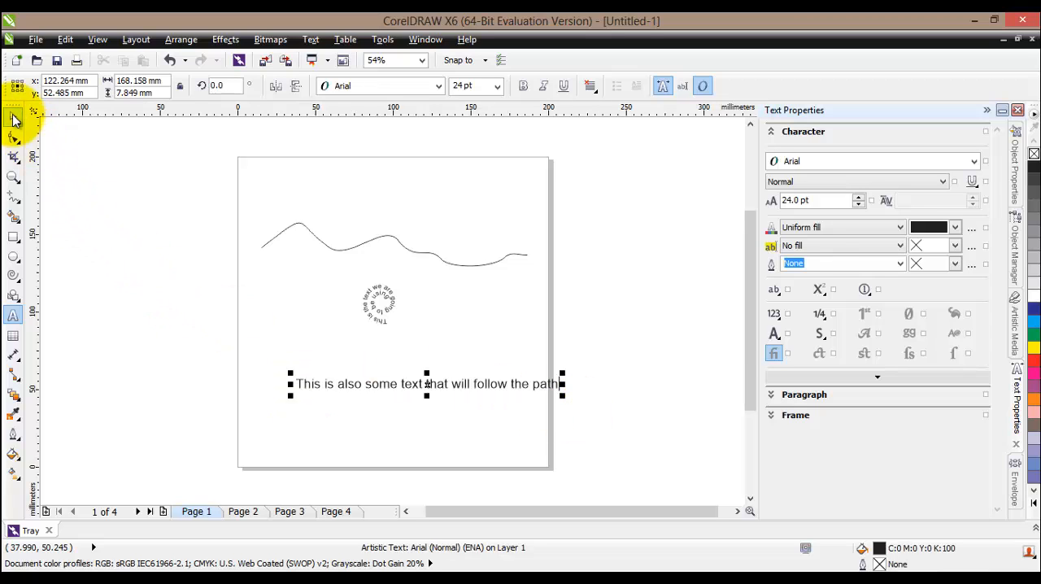
{"action": "left_click_drag", "start_coordinate": [437, 383], "coordinate": [387, 383]}
{"action": "left_click", "coordinate": [459, 434]}
Select the new text line together with the wavy curve and apply Fit Text To Path
{"action": "left_click", "coordinate": [393, 384]}
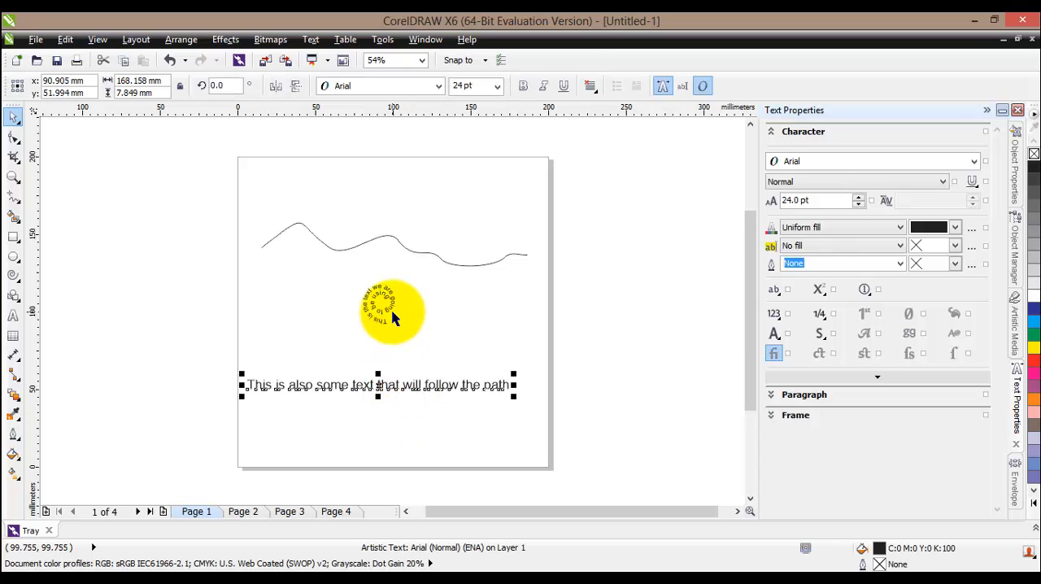
{"action": "left_click", "coordinate": [404, 252], "text": "shift"}
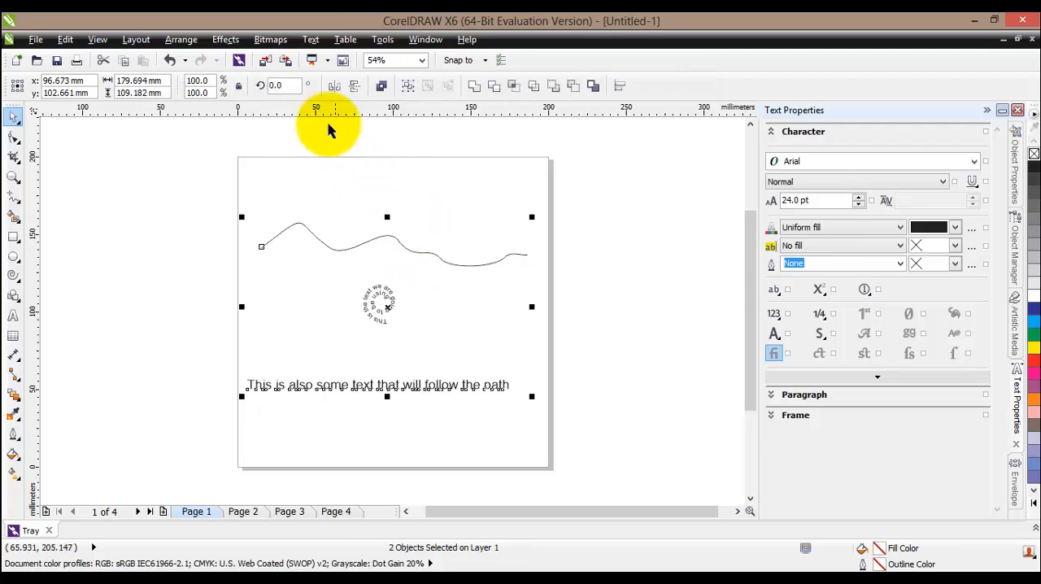
{"action": "left_click", "coordinate": [312, 40]}
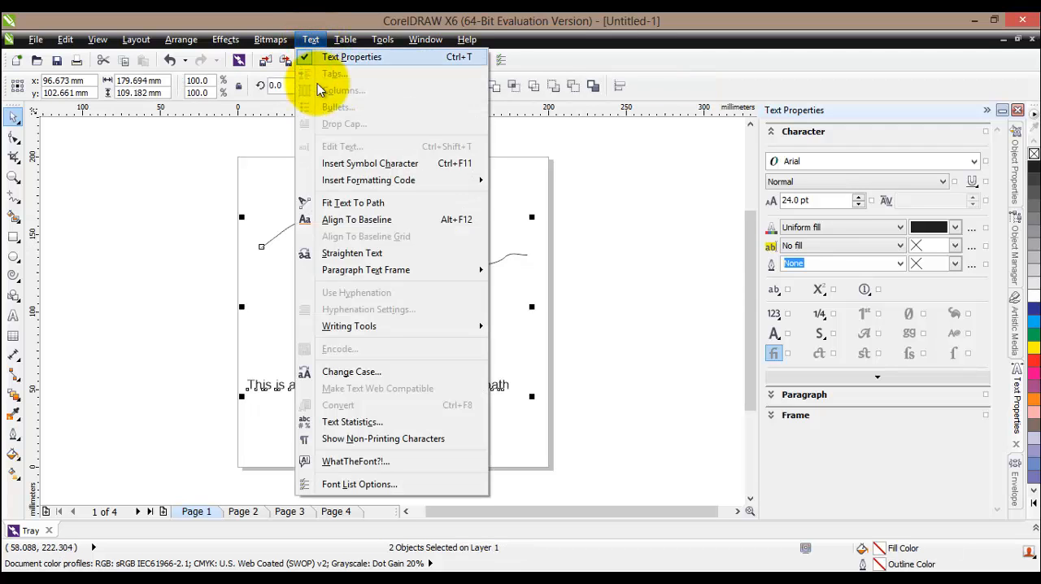
{"action": "left_click", "coordinate": [382, 204]}
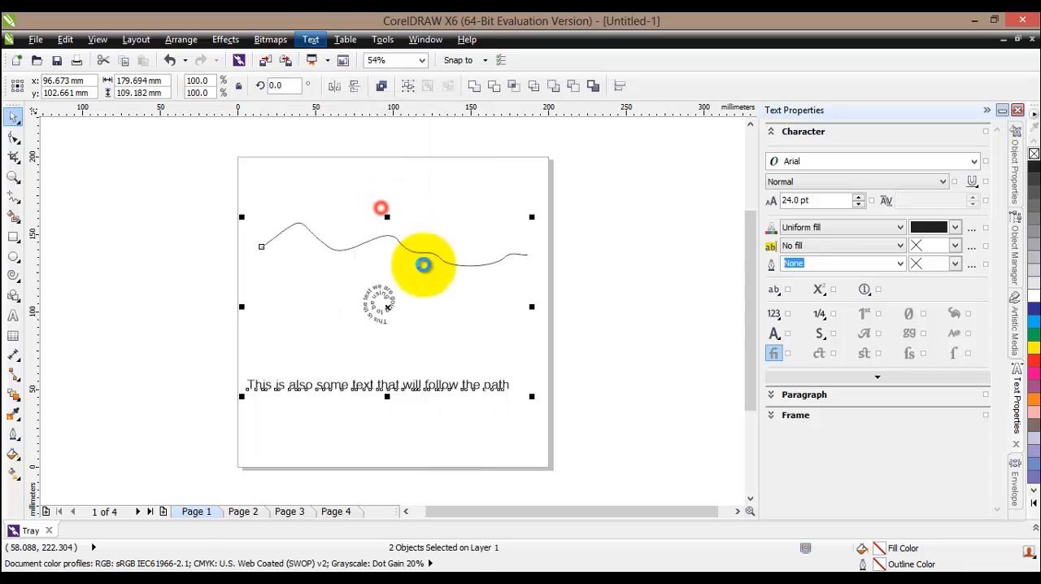
{"action": "left_click", "coordinate": [418, 258]}
{"action": "scroll", "coordinate": [376, 267], "scroll_direction": "up", "scroll_amount": 1}
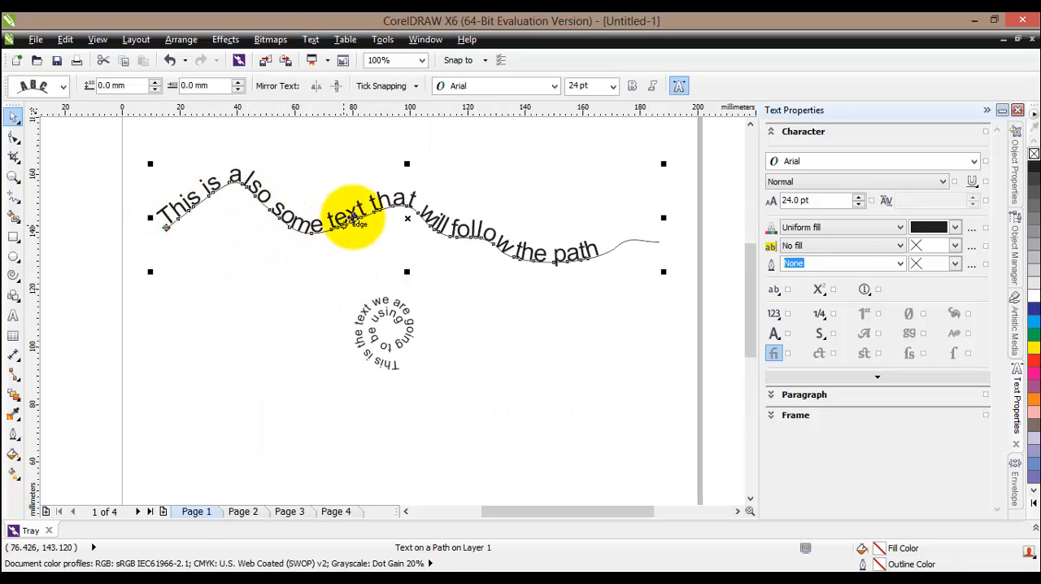
Select the wavy control curve and delete it while keeping the fitted text
{"action": "left_click", "coordinate": [649, 241]}
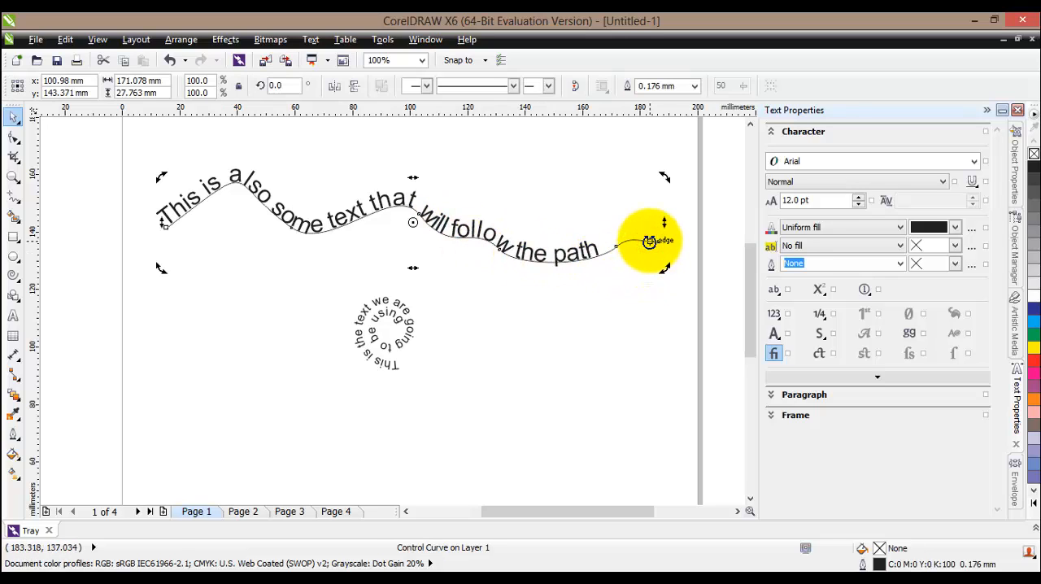
{"action": "key", "text": "Escape"}
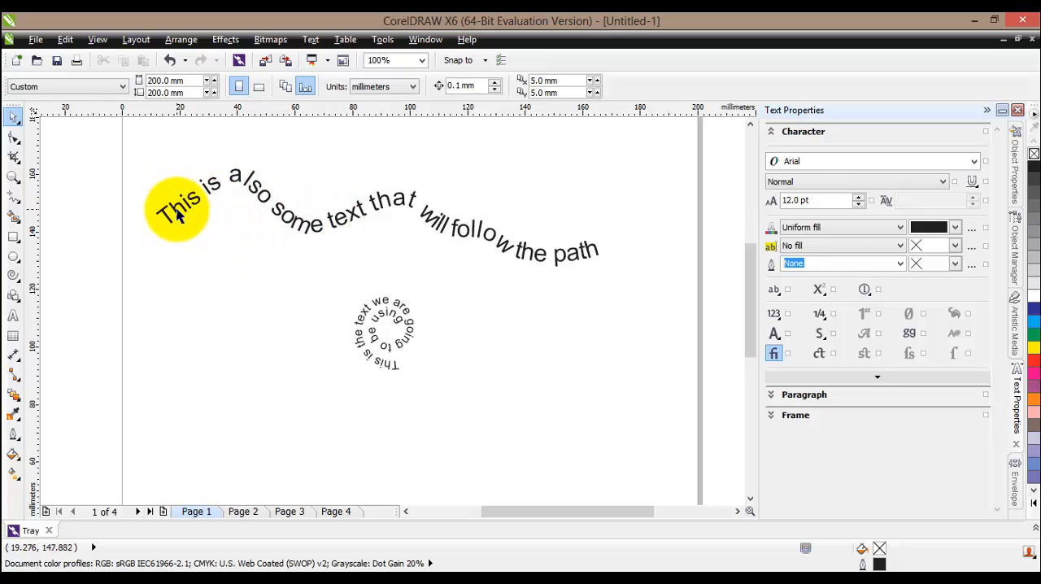
Widen the letter spacing of the wavy text line with the Shape tool
{"action": "left_click", "coordinate": [355, 221]}
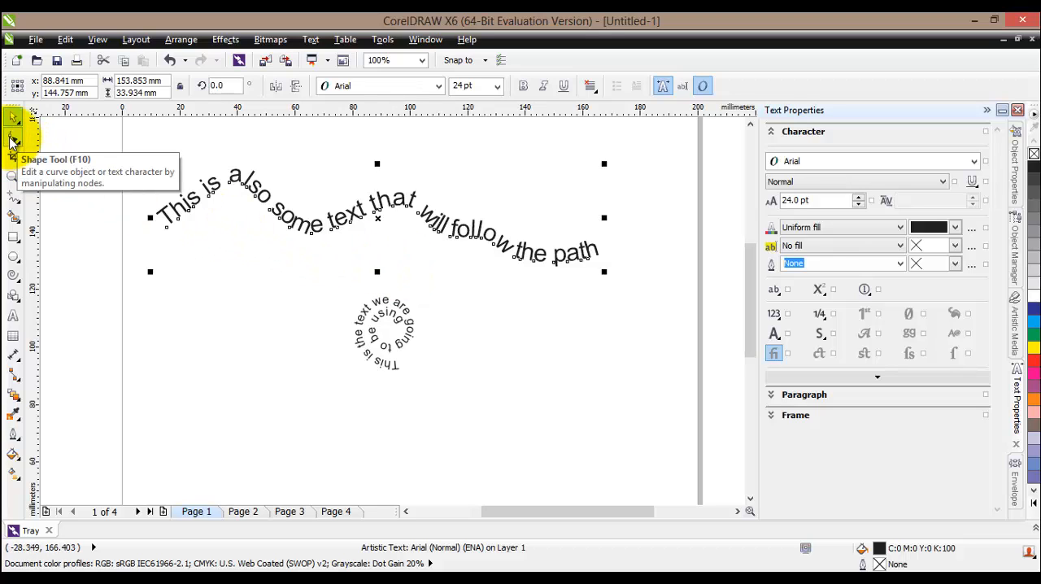
{"action": "left_click", "coordinate": [13, 142]}
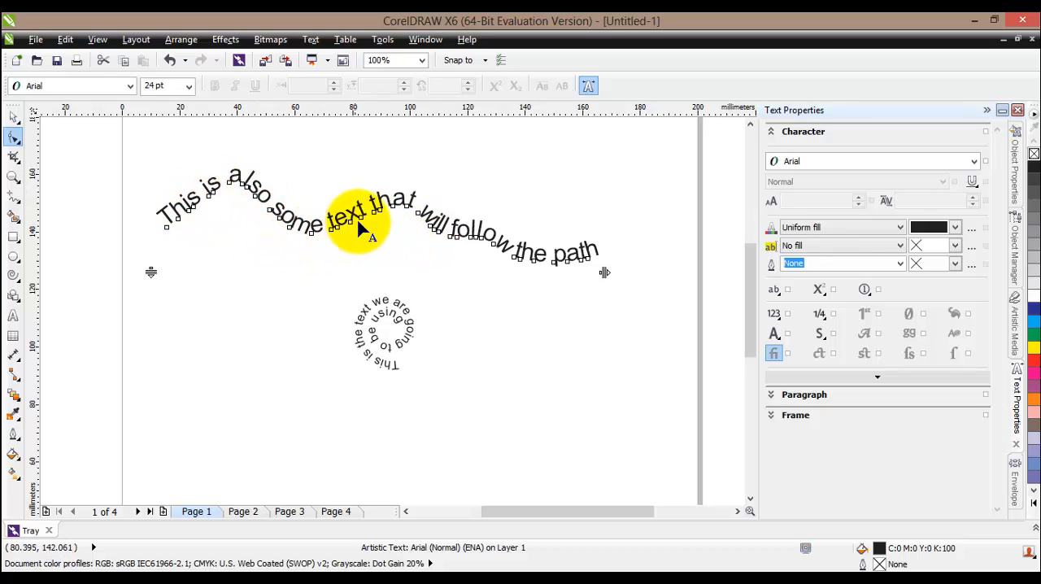
{"action": "left_click_drag", "start_coordinate": [604, 271], "coordinate": [657, 273]}
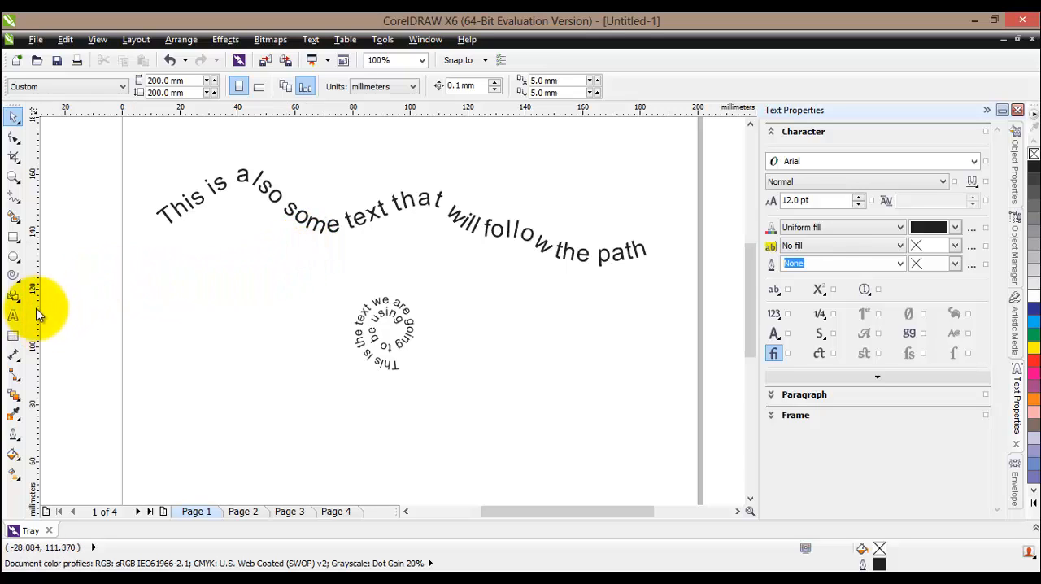
Draw an ellipse about 53 × 47 mm and add the 24 pt text "This text will go around the circle" beside it
{"action": "left_click_drag", "start_coordinate": [202, 345], "coordinate": [348, 481]}
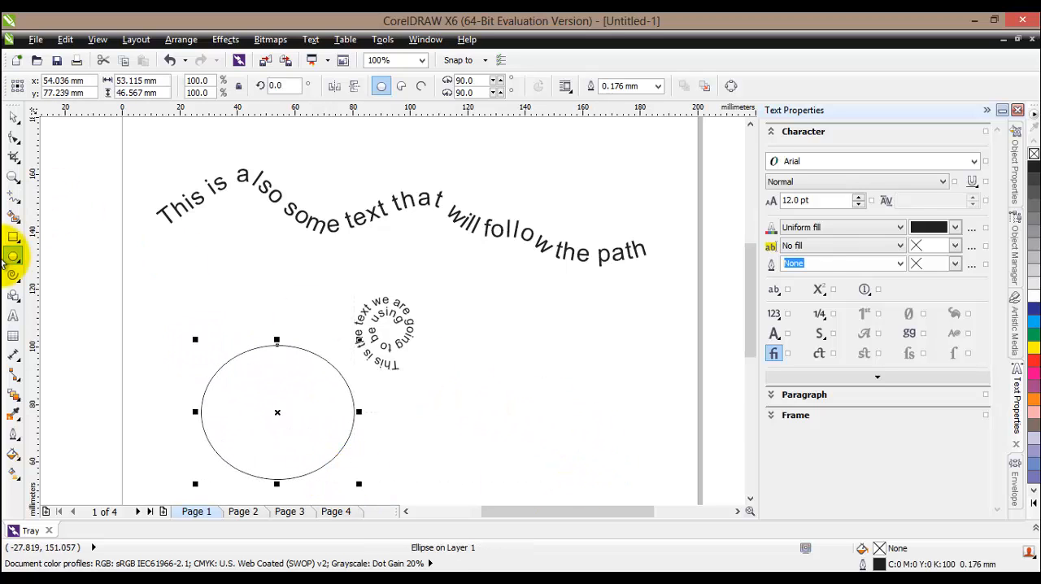
{"action": "left_click", "coordinate": [13, 315]}
{"action": "left_click", "coordinate": [422, 396]}
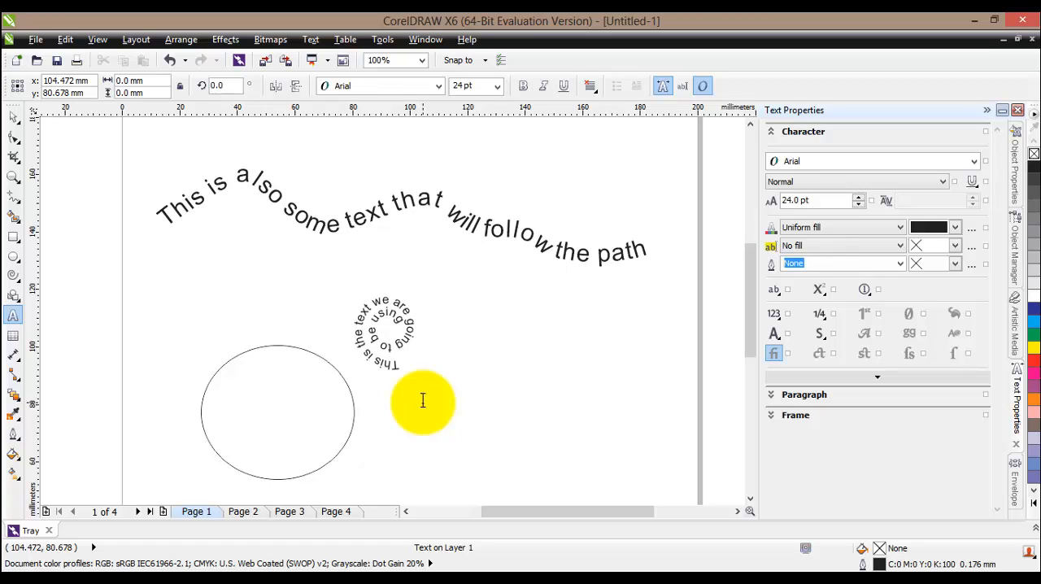
{"action": "type", "text": "This text will go around"}
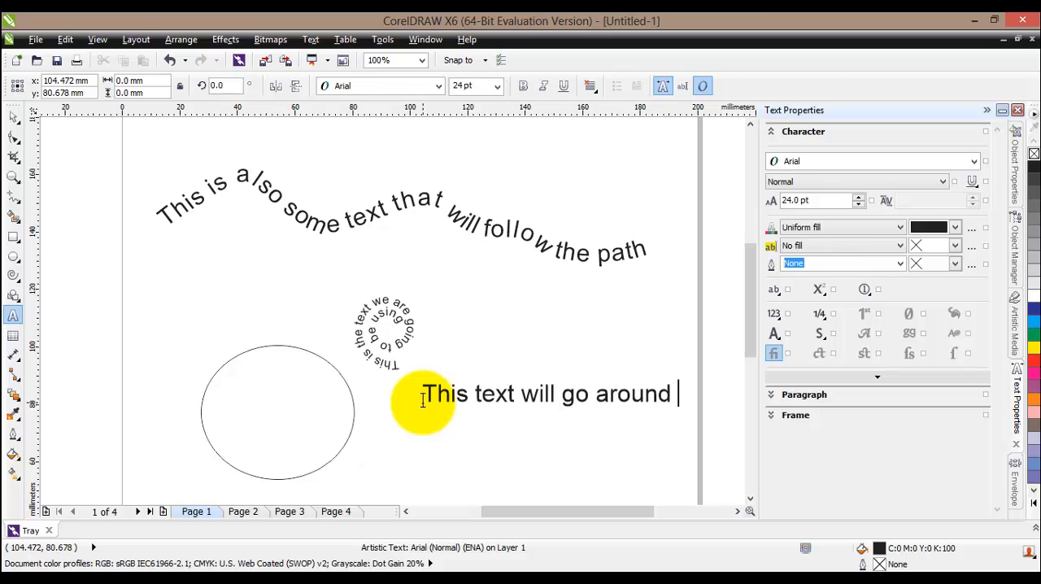
{"action": "type", "text": "irclcl"}
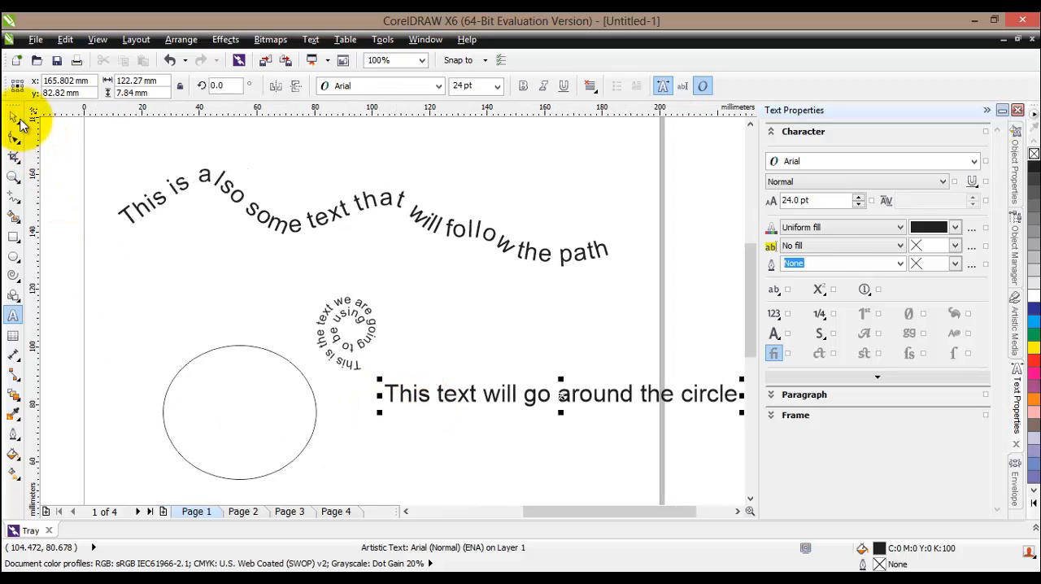
{"action": "left_click", "coordinate": [14, 117]}
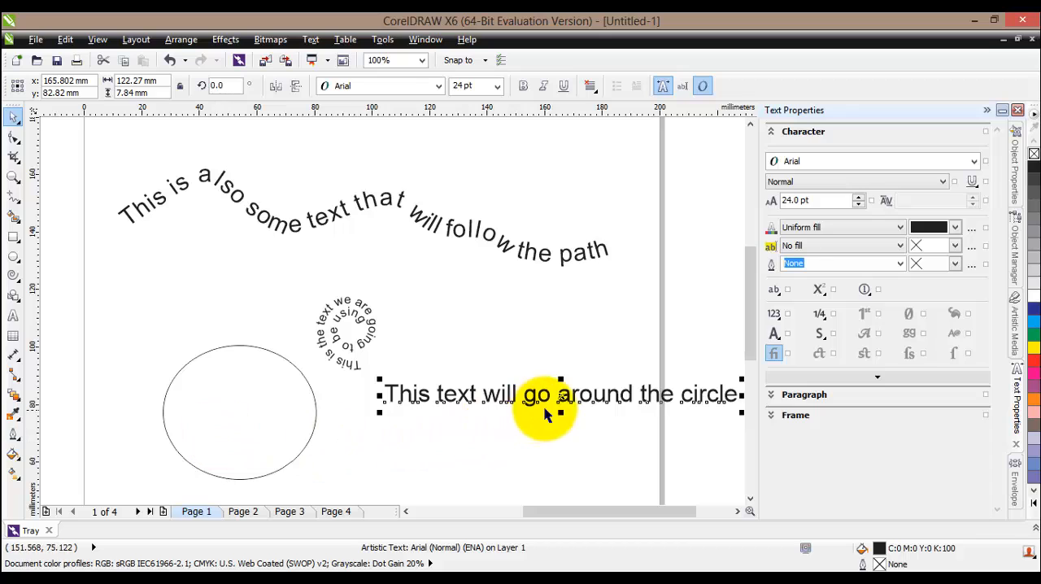
{"action": "mouse_move", "coordinate": [560, 395]}
{"action": "left_mouse_down"}
{"action": "mouse_move", "coordinate": [492, 423]}
{"action": "mouse_move", "coordinate": [501, 436]}
{"action": "mouse_move", "coordinate": [521, 411]}
{"action": "left_mouse_up"}
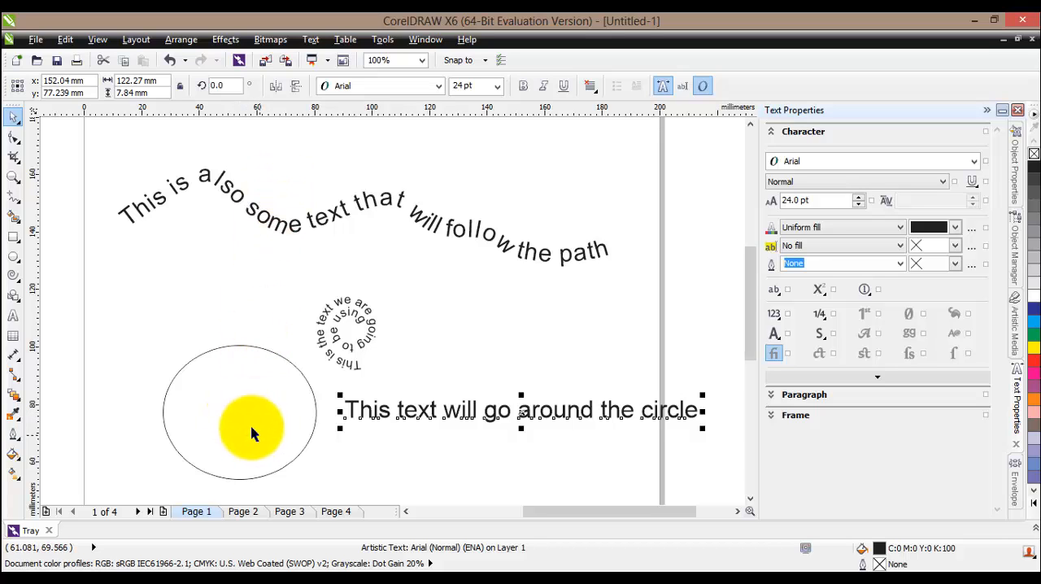
Select the ellipse together with the new text line and apply Fit Text To Path
{"action": "left_click", "coordinate": [248, 423], "text": "shift"}
{"action": "left_click", "coordinate": [311, 39]}
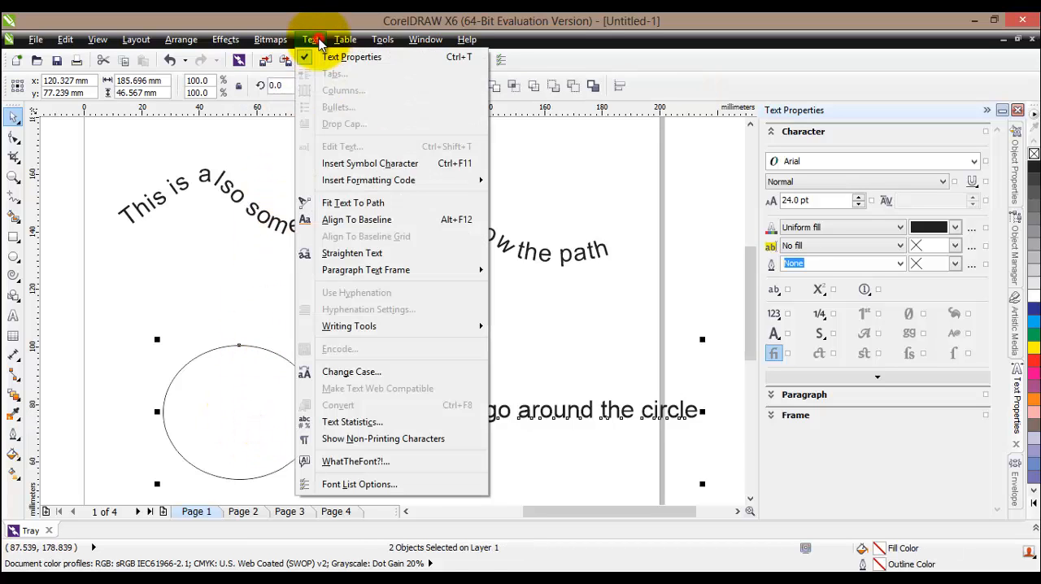
{"action": "left_click", "coordinate": [353, 204]}
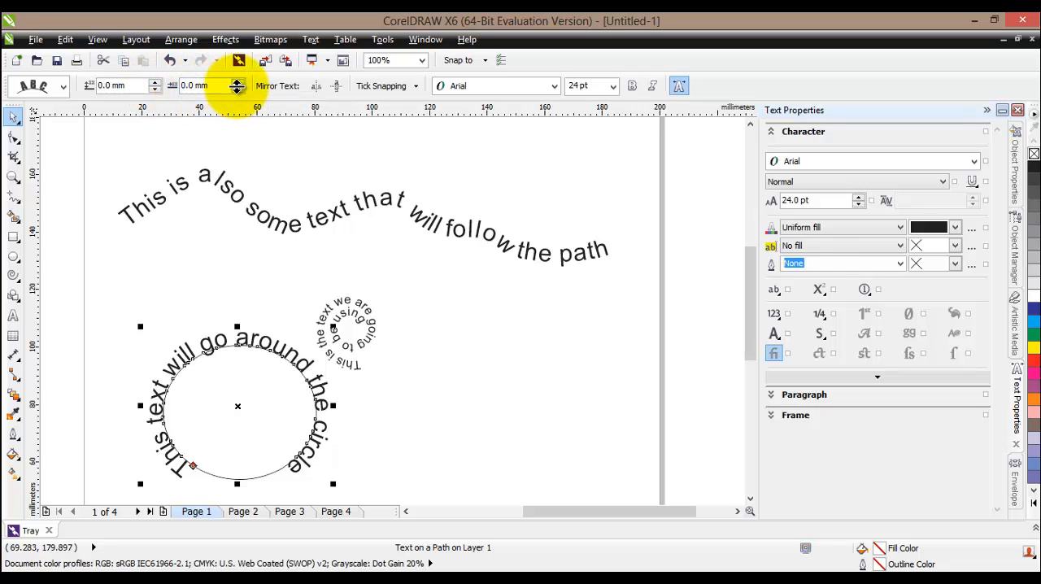
Set the ellipse text's offset along the path to 6.5 mm
{"action": "left_click", "coordinate": [239, 83]}
{"action": "left_click", "coordinate": [239, 82]}
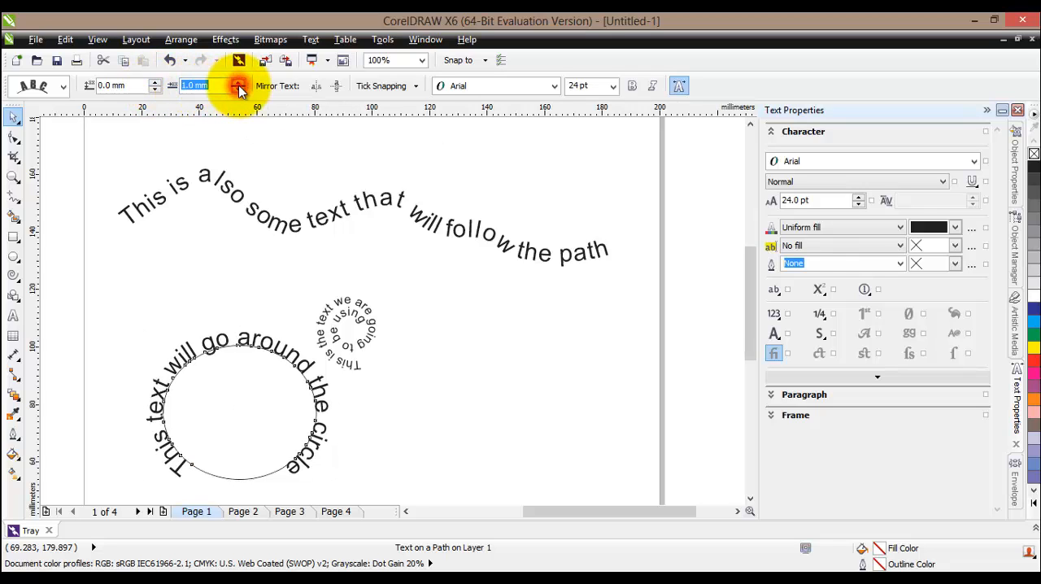
{"action": "left_click", "coordinate": [239, 82]}
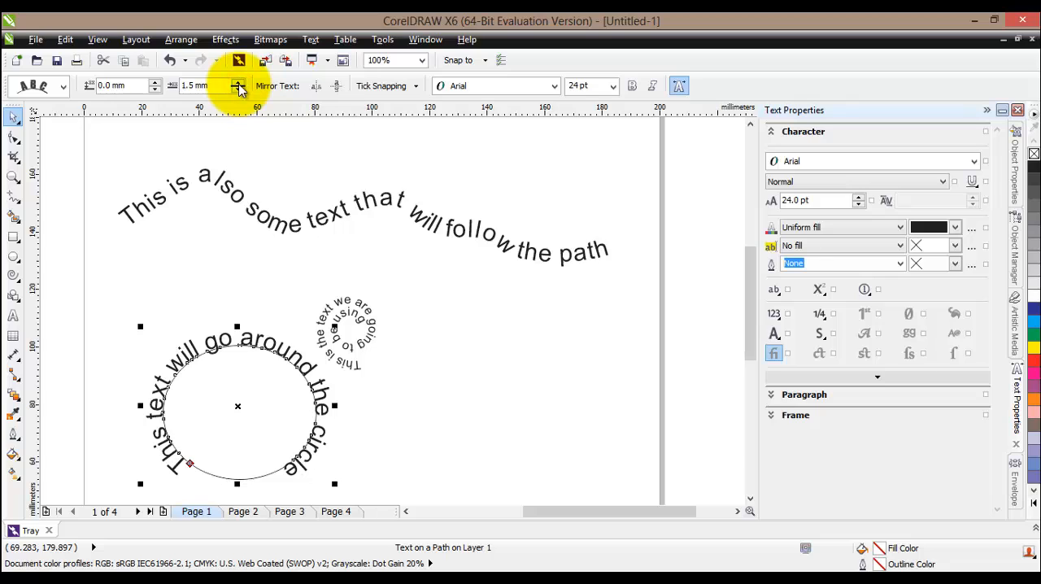
{"action": "left_click", "coordinate": [238, 82]}
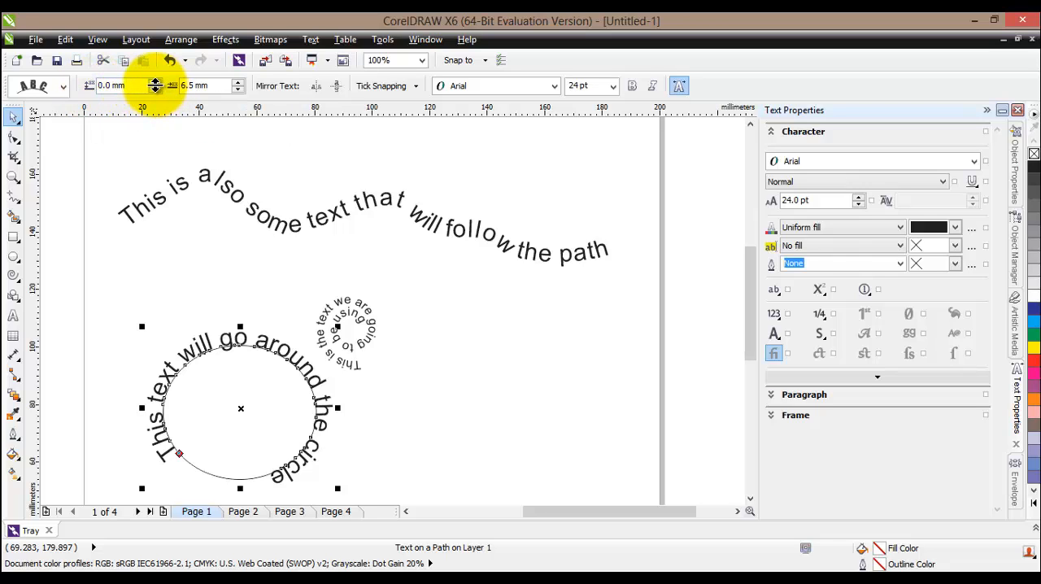
Set the ellipse text's distance from the path to 4.0 mm
{"action": "left_click", "coordinate": [154, 81]}
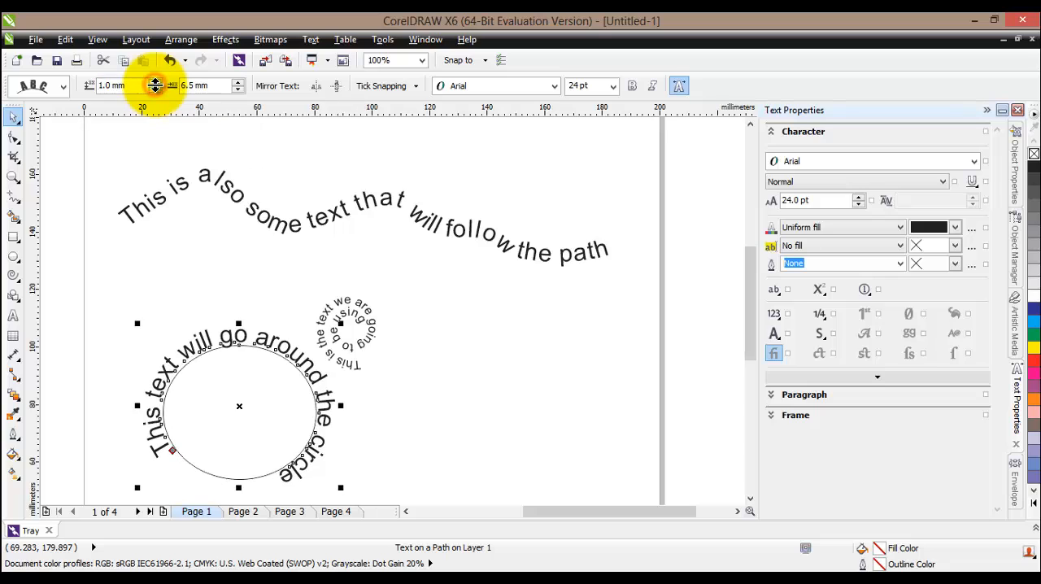
{"action": "left_click", "coordinate": [154, 81]}
{"action": "left_click", "coordinate": [155, 81]}
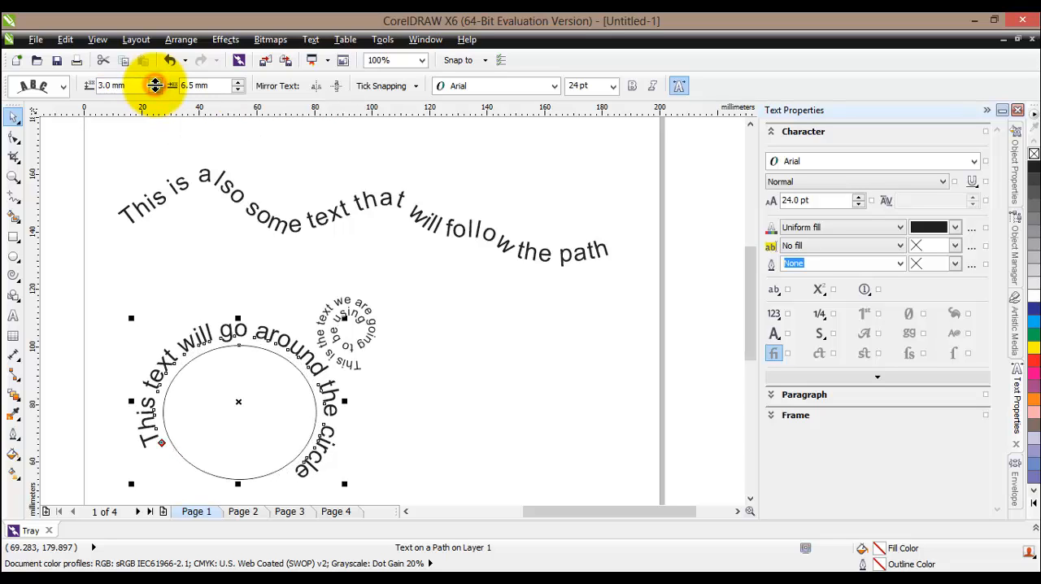
{"action": "left_click", "coordinate": [155, 82]}
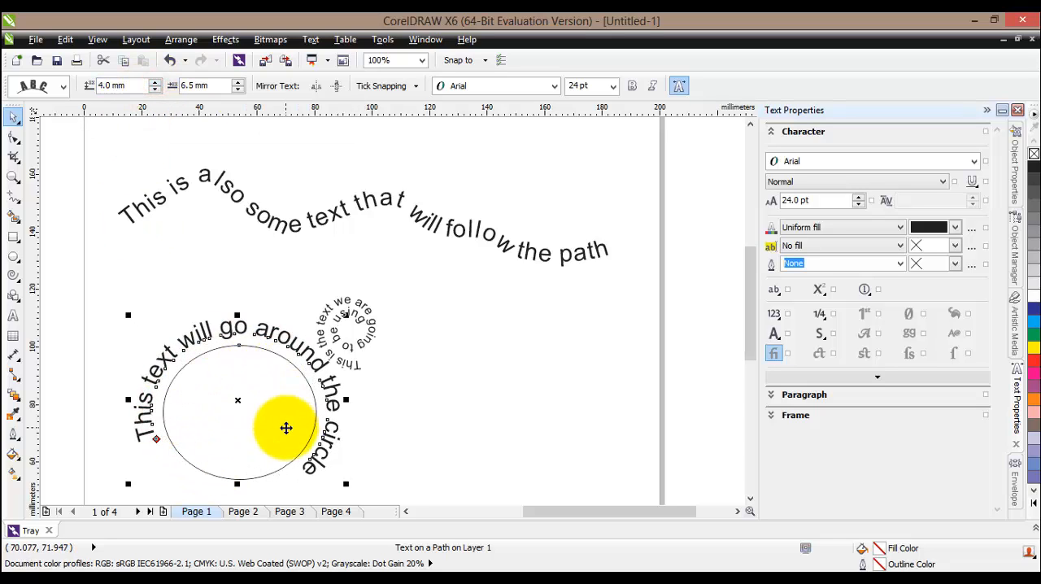
Try mirroring the ellipse text horizontally and vertically, and switch both mirror options off again
{"action": "left_click", "coordinate": [315, 85]}
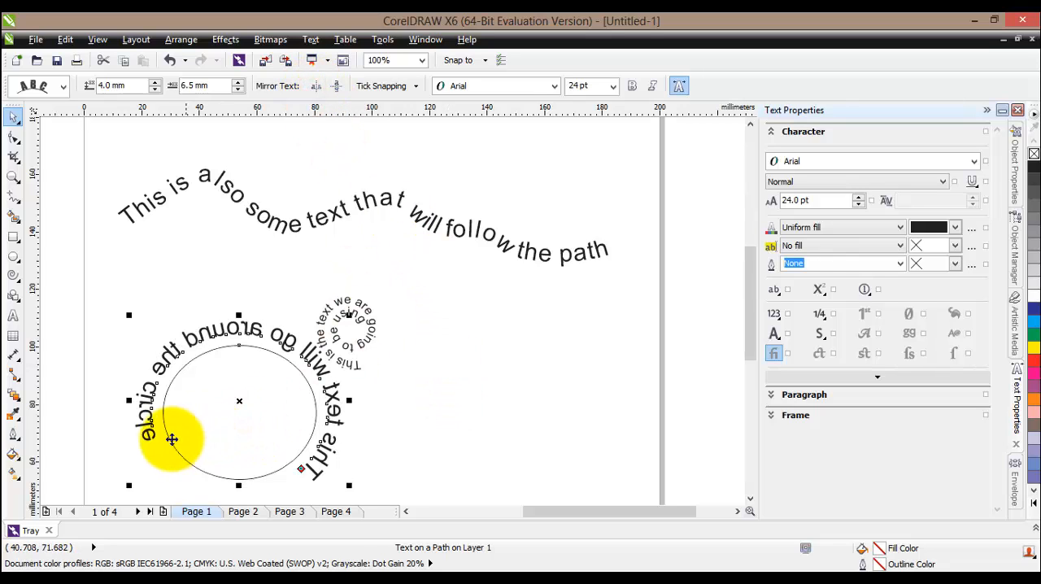
{"action": "left_click", "coordinate": [336, 85]}
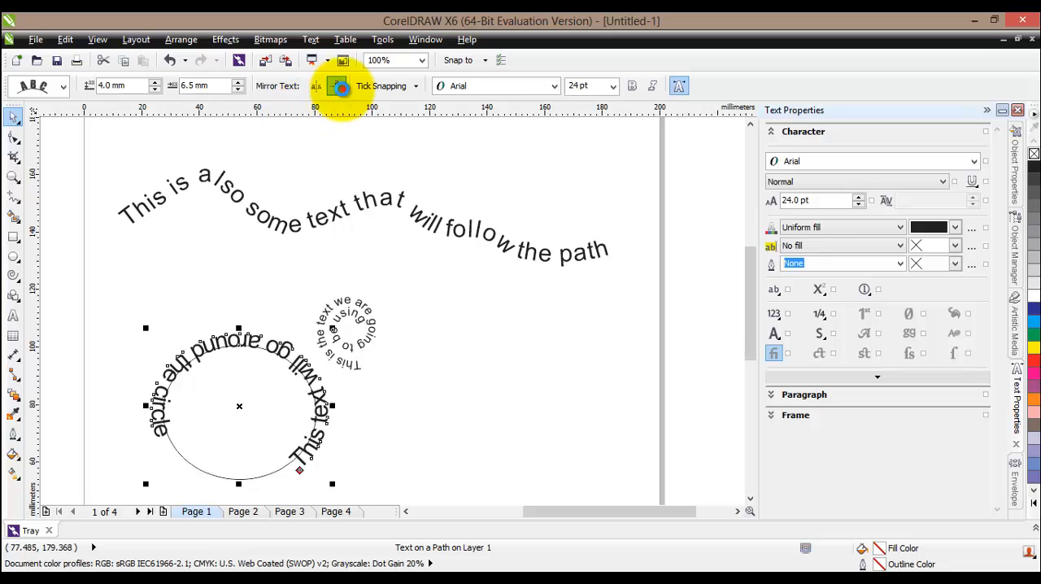
{"action": "left_click", "coordinate": [335, 85]}
{"action": "left_click", "coordinate": [315, 85]}
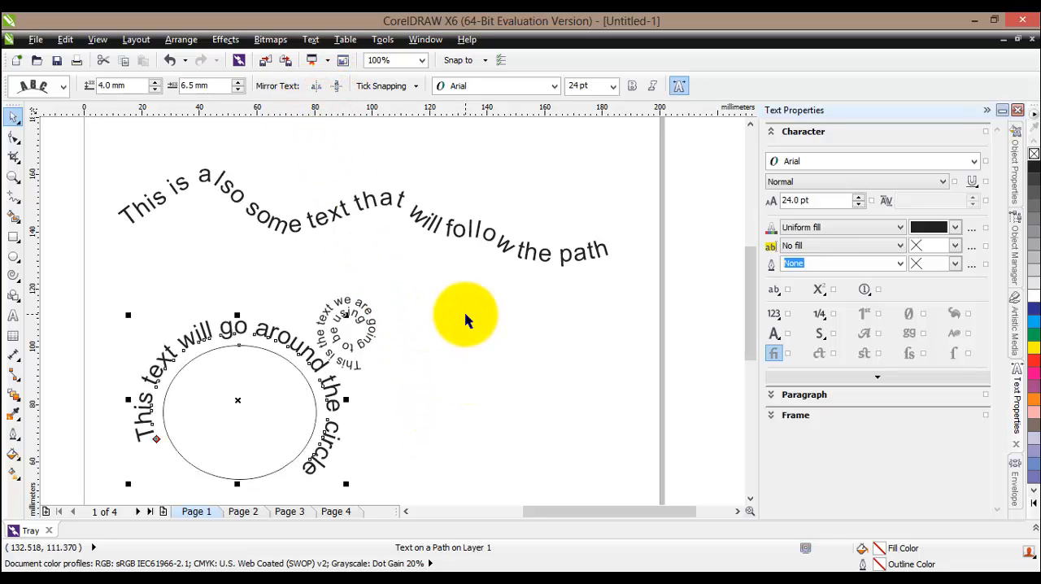
Select the ellipse path inside the fitted text and delete it
{"action": "left_click", "coordinate": [273, 470]}
{"action": "key", "text": "Delete"}
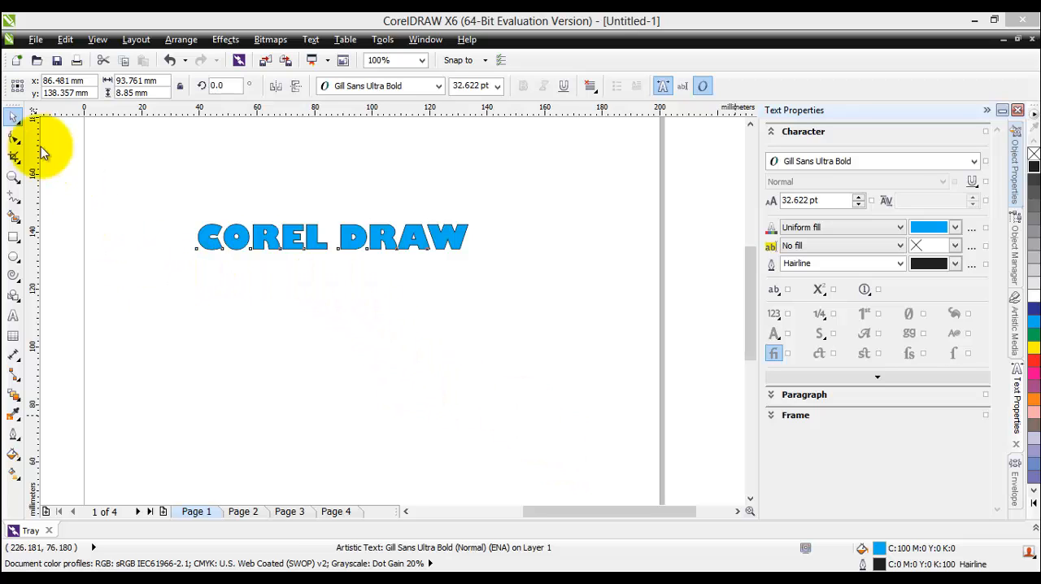
Enlarge the blue COREL DRAW text to about 123 mm wide and move it toward the middle of the page
{"action": "left_click", "coordinate": [13, 116]}
{"action": "left_click", "coordinate": [303, 236]}
{"action": "left_click", "coordinate": [303, 236]}
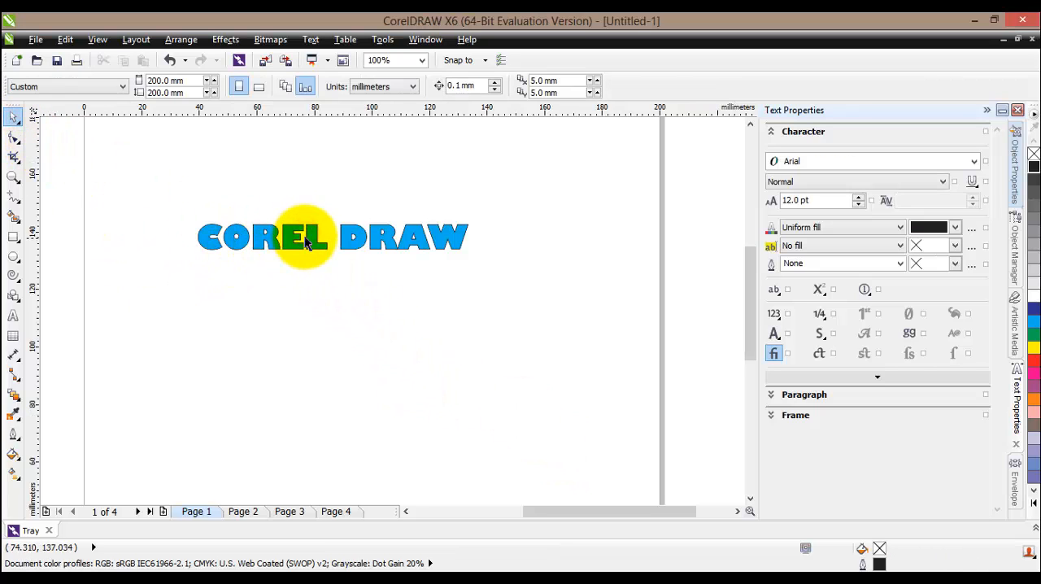
{"action": "left_click", "coordinate": [310, 234]}
{"action": "left_click", "coordinate": [192, 257]}
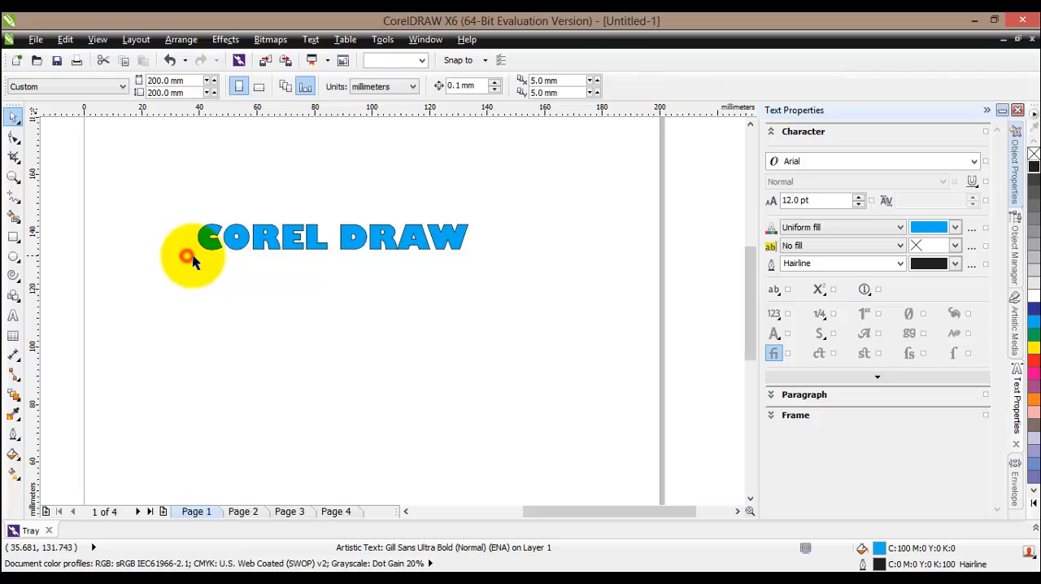
{"action": "left_click", "coordinate": [266, 242]}
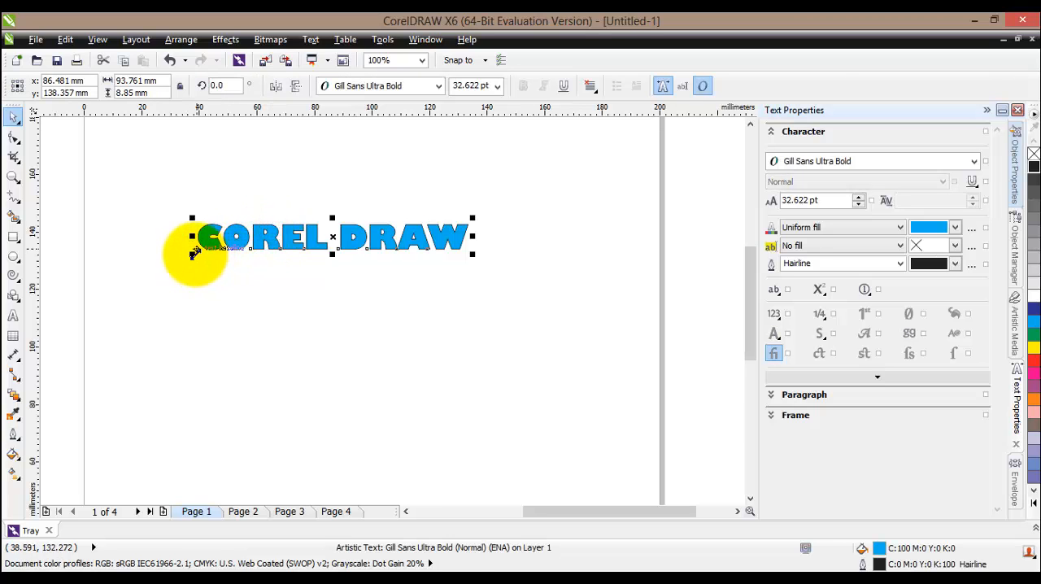
{"action": "mouse_move", "coordinate": [192, 253]}
{"action": "left_mouse_down"}
{"action": "mouse_move", "coordinate": [109, 302]}
{"action": "mouse_move", "coordinate": [108, 264]}
{"action": "left_mouse_up"}
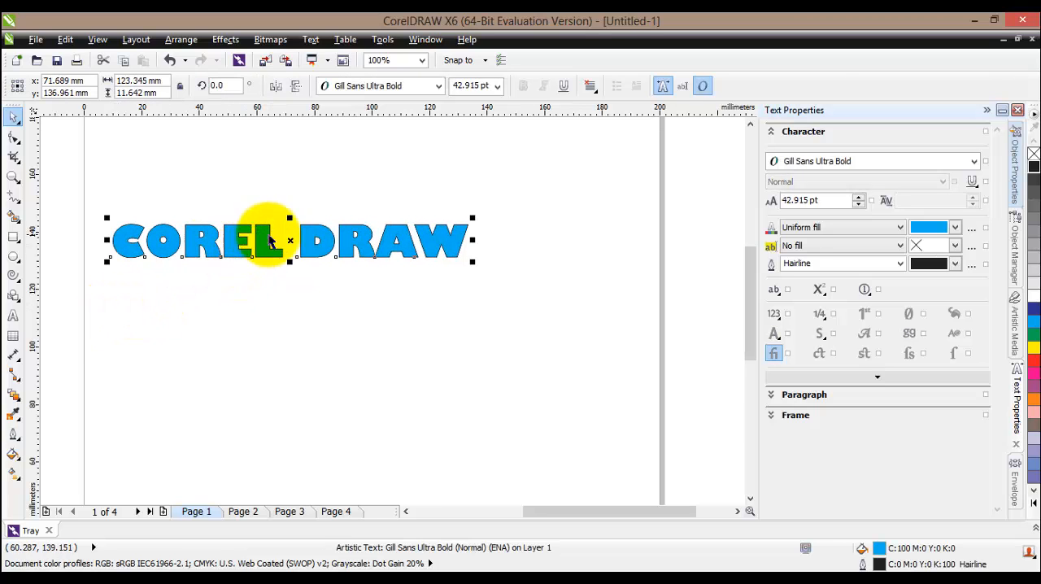
{"action": "mouse_move", "coordinate": [270, 241]}
{"action": "left_mouse_down"}
{"action": "mouse_move", "coordinate": [284, 232]}
{"action": "mouse_move", "coordinate": [350, 249]}
{"action": "left_mouse_up"}
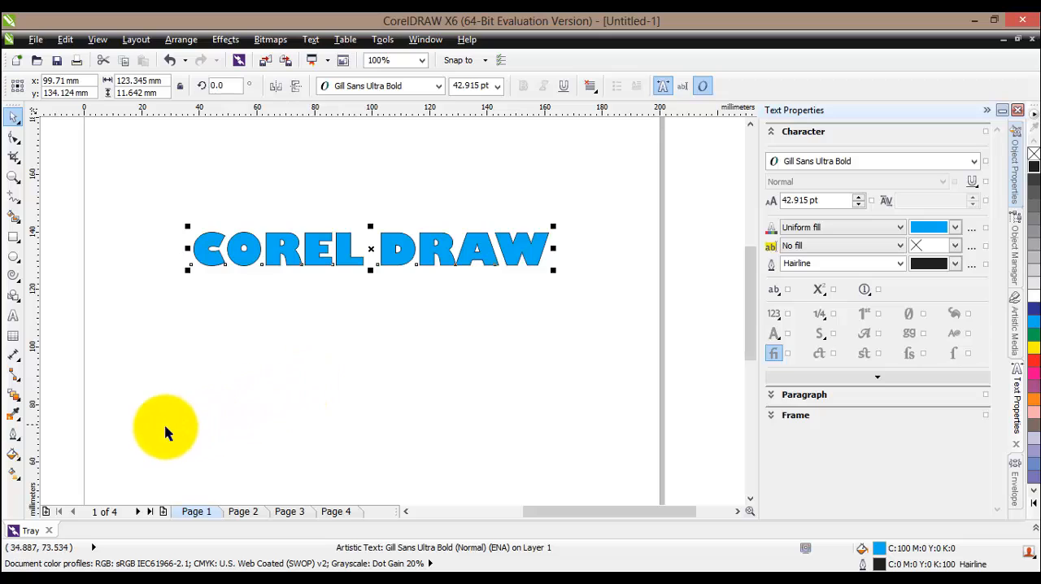
Activate the Envelope tool on the COREL DRAW text, show the Envelope docker and check its entry in the list of dockers
{"action": "left_click", "coordinate": [19, 403]}
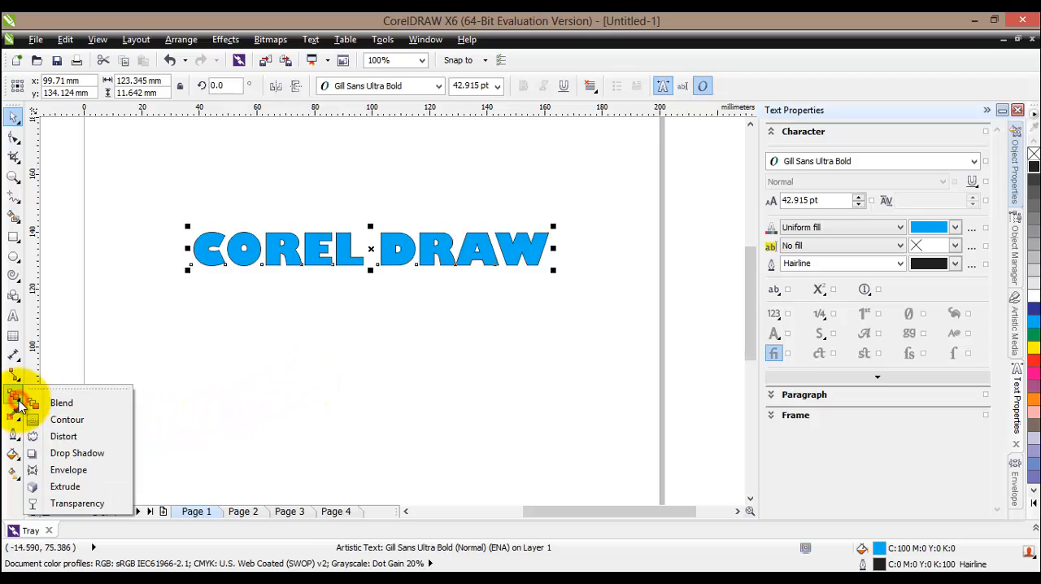
{"action": "left_click", "coordinate": [88, 465]}
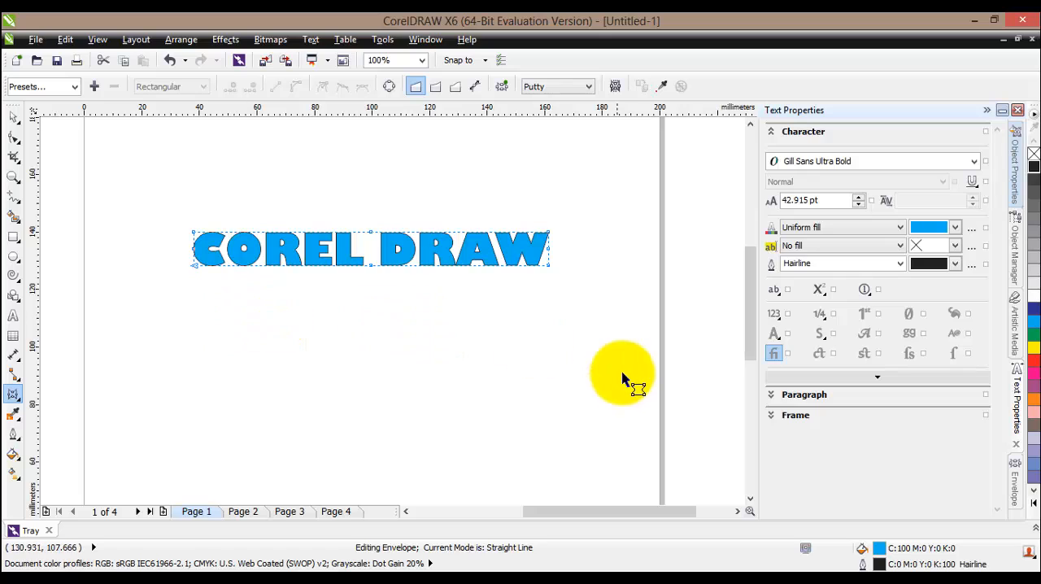
{"action": "left_click", "coordinate": [1018, 496]}
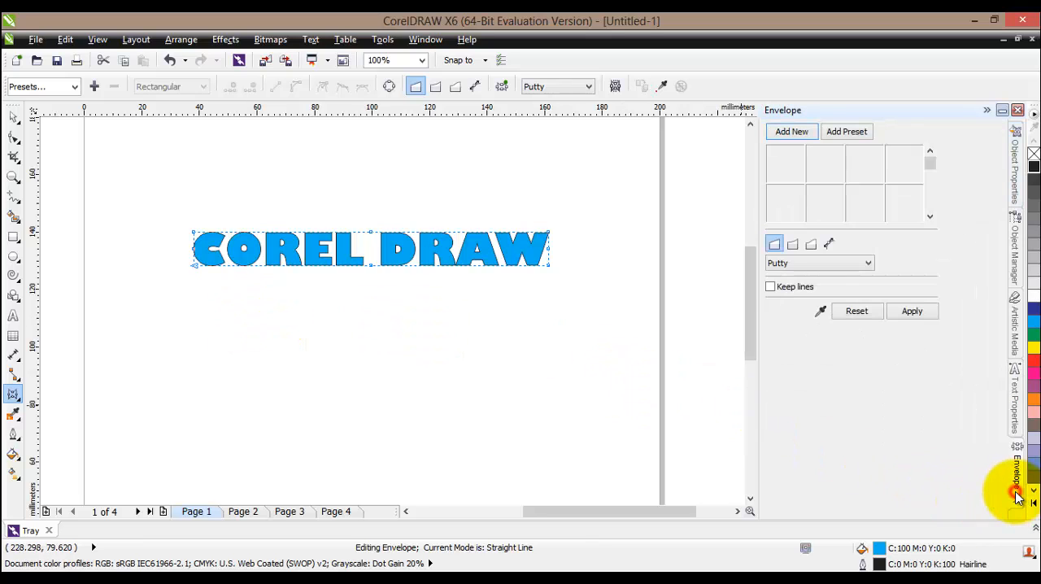
{"action": "left_click", "coordinate": [431, 40]}
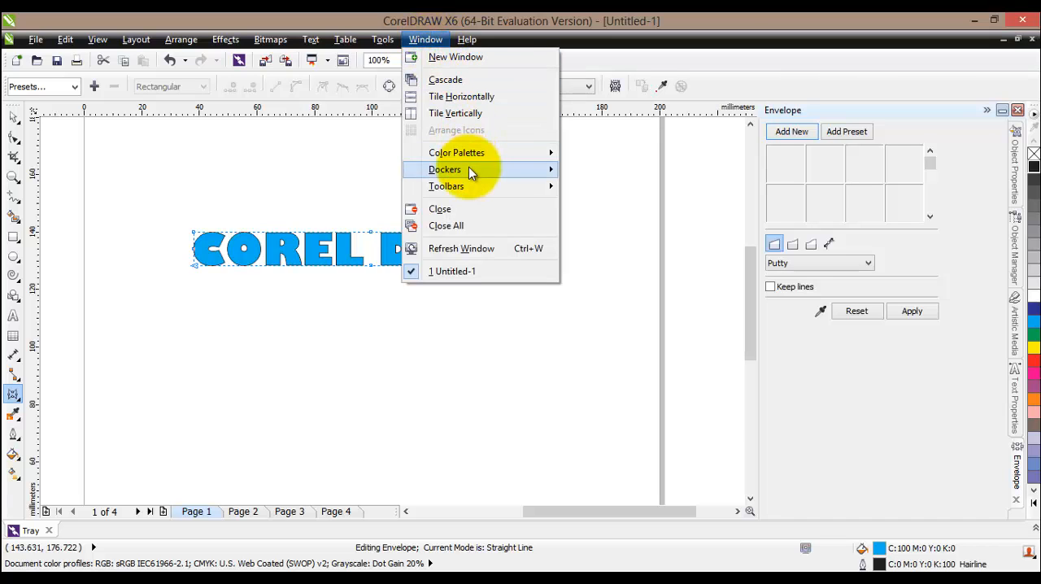
{"action": "mouse_move", "coordinate": [468, 169]}
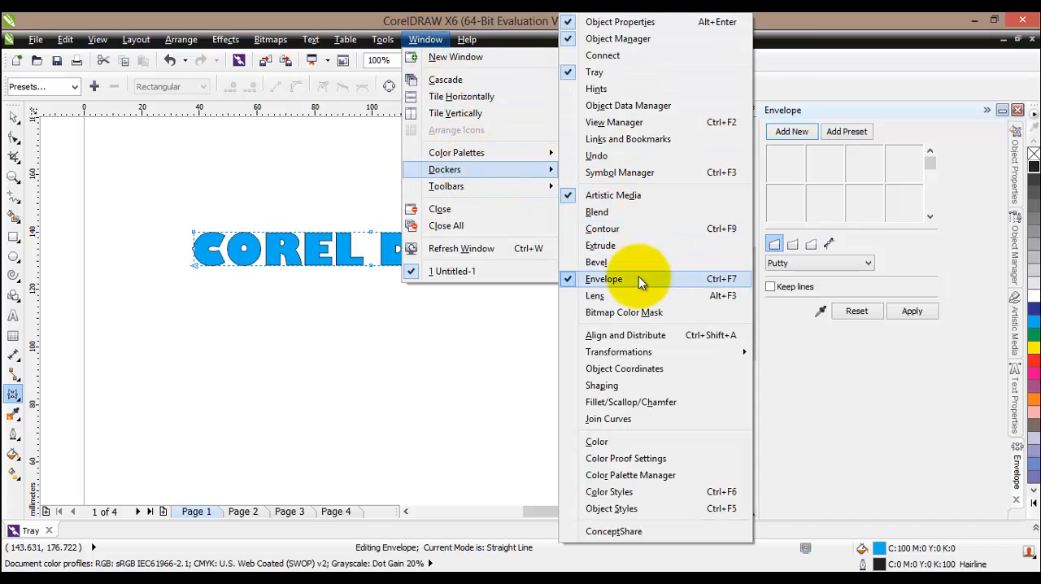
{"action": "left_click", "coordinate": [801, 361]}
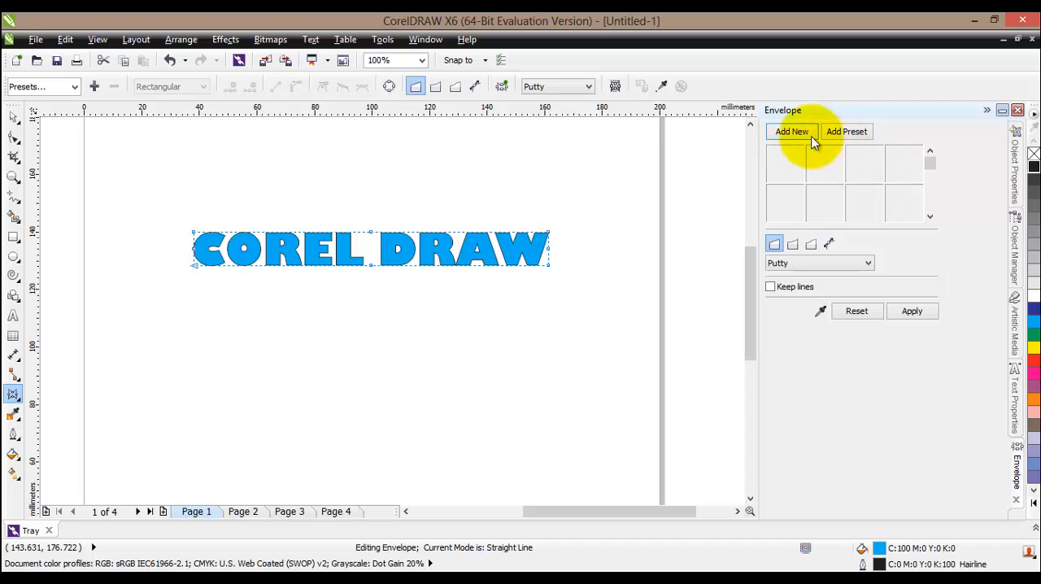
{"action": "left_click", "coordinate": [543, 239]}
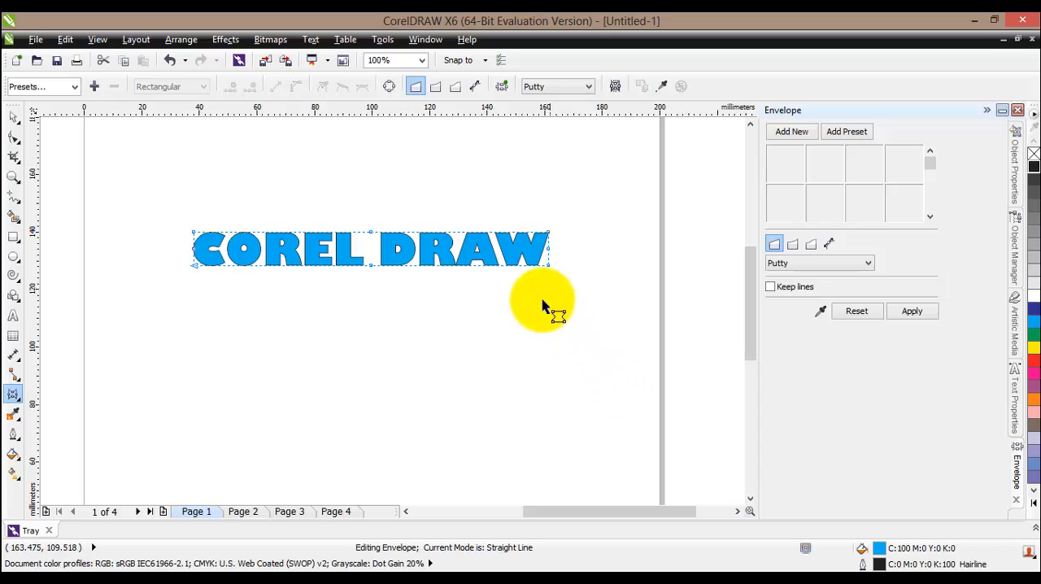
Flare the COREL DRAW text with the straight-line envelope: pull the W-end corners down and up, and lower the C-end upper corner slightly
{"action": "scroll", "coordinate": [532, 277], "scroll_direction": "up", "scroll_amount": 2}
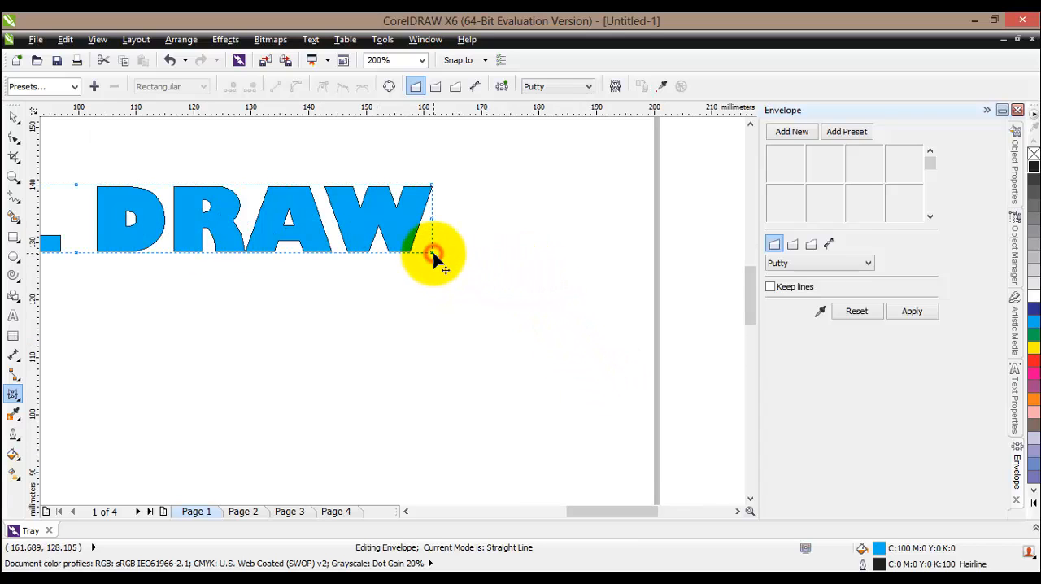
{"action": "left_click_drag", "start_coordinate": [432, 253], "coordinate": [455, 390]}
{"action": "scroll", "coordinate": [309, 360], "scroll_direction": "down", "scroll_amount": 2}
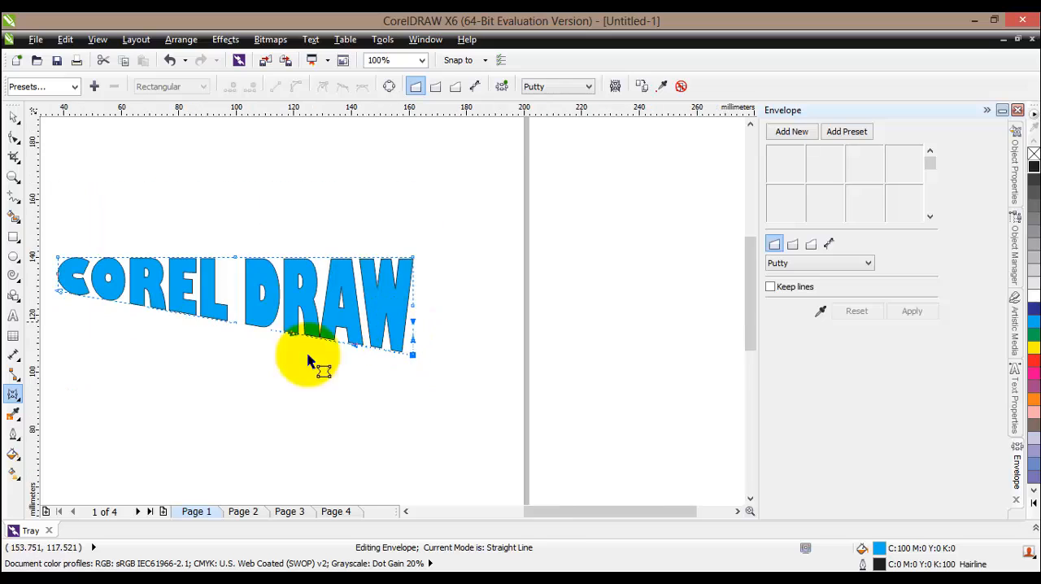
{"action": "left_click_drag", "start_coordinate": [565, 512], "coordinate": [550, 515]}
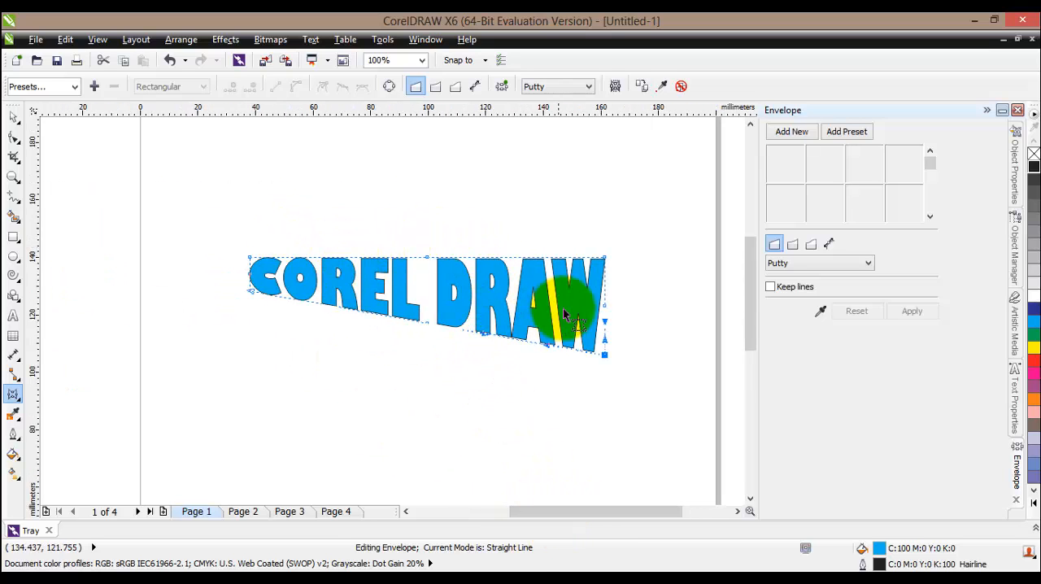
{"action": "left_click_drag", "start_coordinate": [604, 258], "coordinate": [604, 214]}
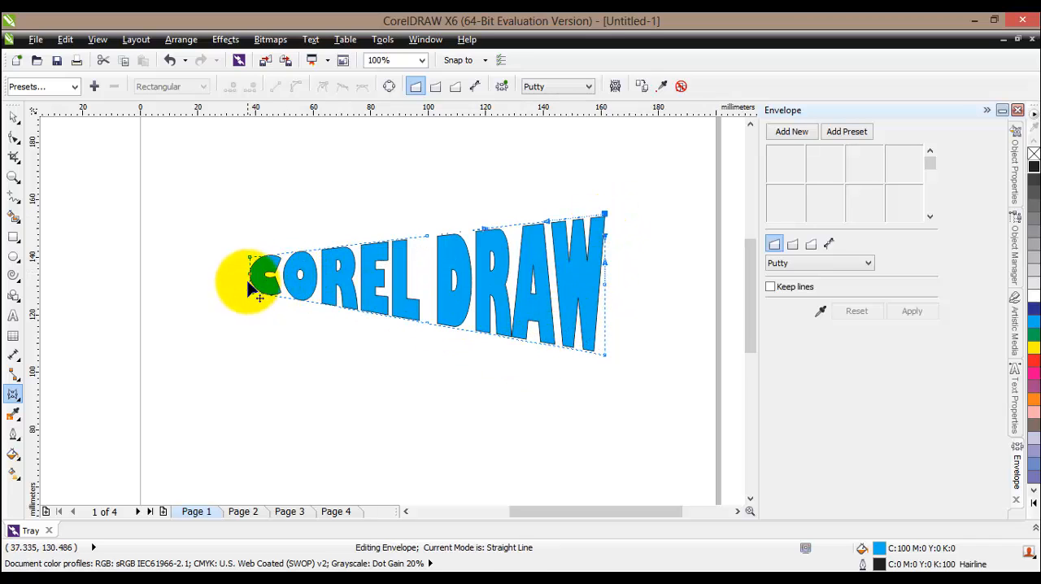
{"action": "left_click_drag", "start_coordinate": [250, 257], "coordinate": [249, 263]}
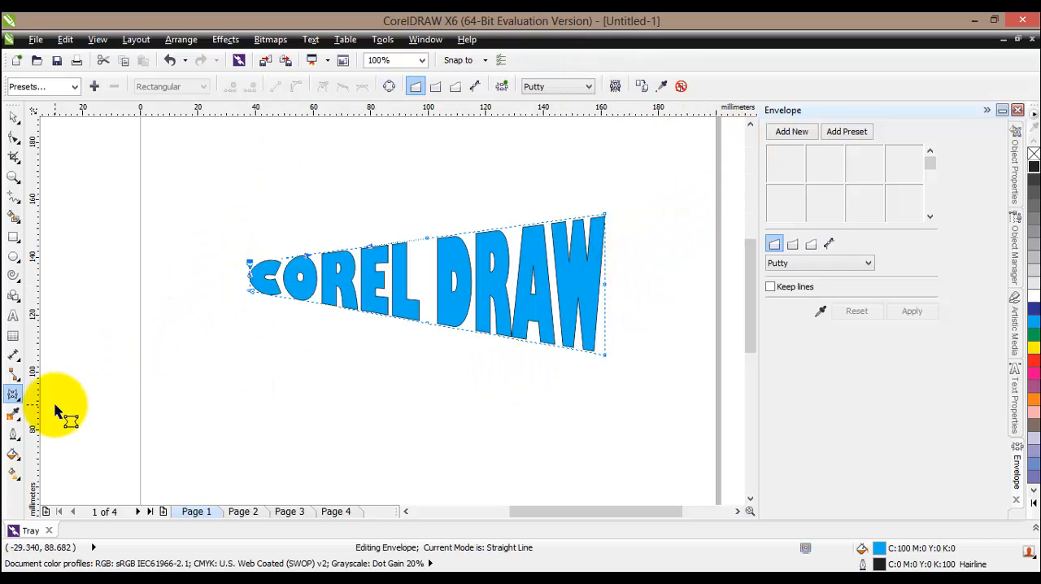
Try expanding the COREL DRAW text with the straight-line envelope: pull the middle nodes and C-end corners up along the upper edge and down along the lower edge
{"action": "left_click", "coordinate": [16, 397]}
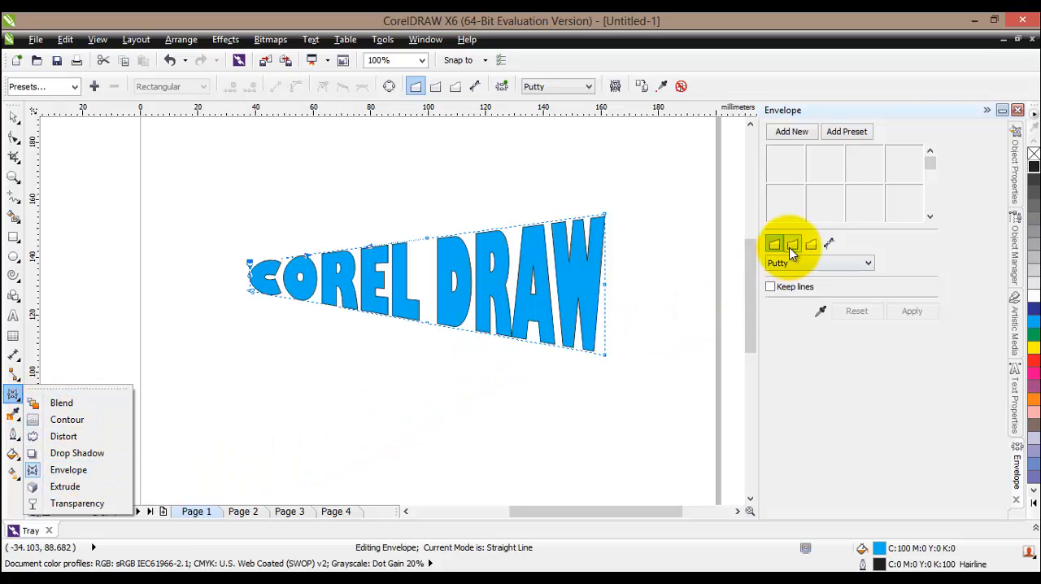
{"action": "left_click", "coordinate": [778, 396]}
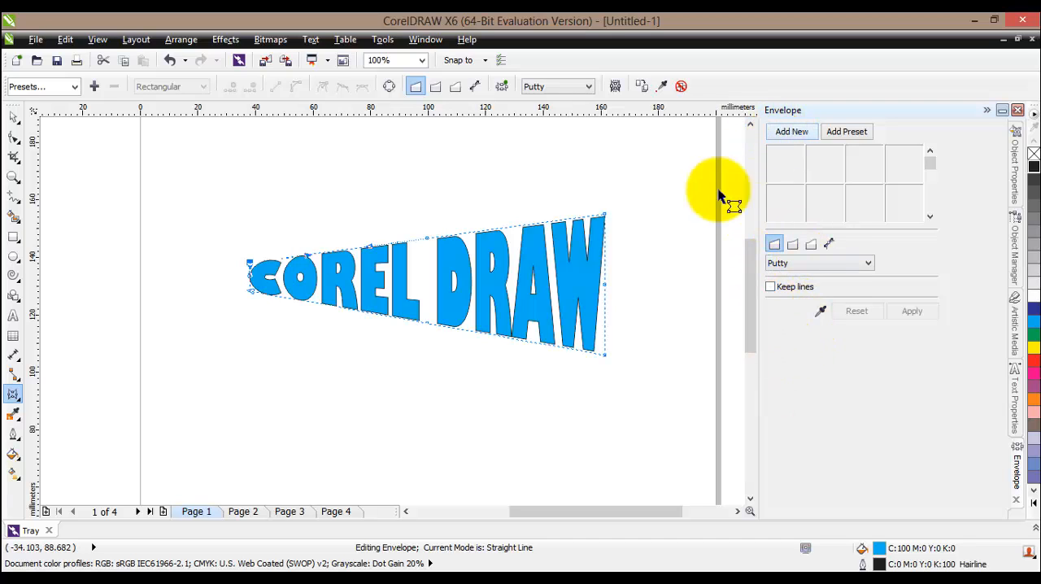
{"action": "left_click_drag", "start_coordinate": [428, 242], "coordinate": [427, 200]}
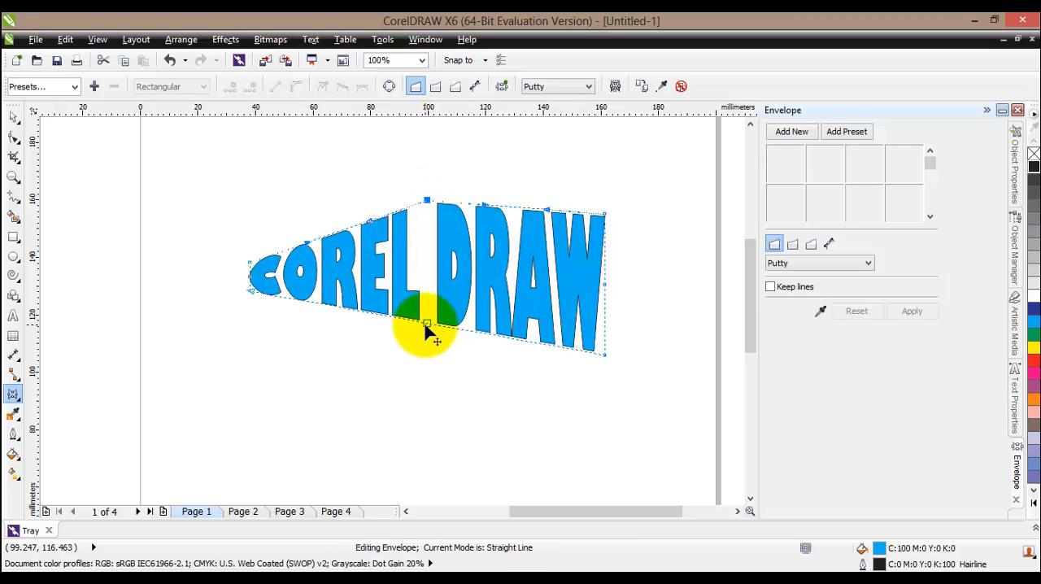
{"action": "left_click_drag", "start_coordinate": [427, 323], "coordinate": [423, 370]}
{"action": "left_click", "coordinate": [266, 262]}
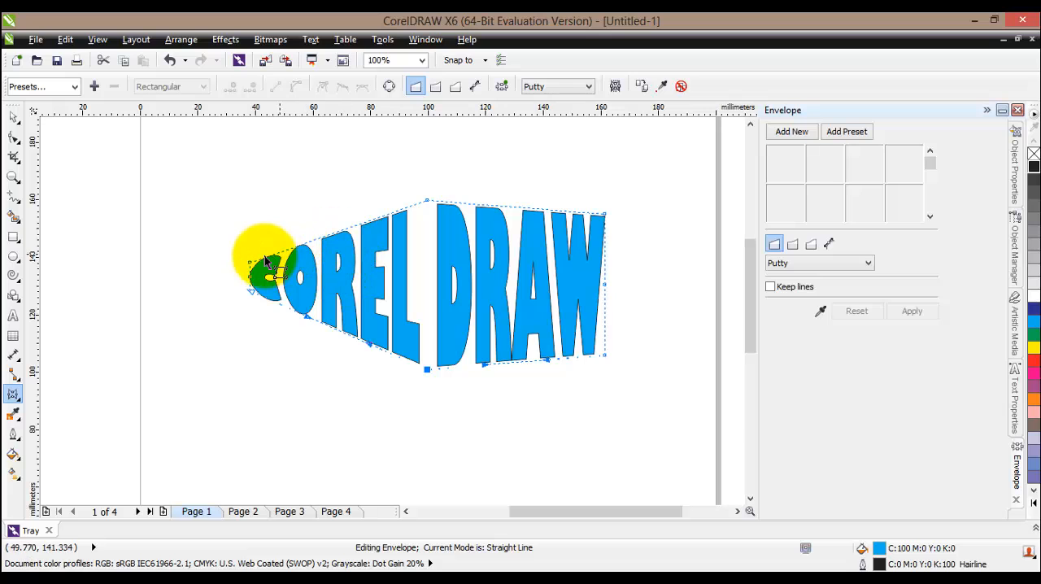
{"action": "left_click_drag", "start_coordinate": [266, 262], "coordinate": [250, 183]}
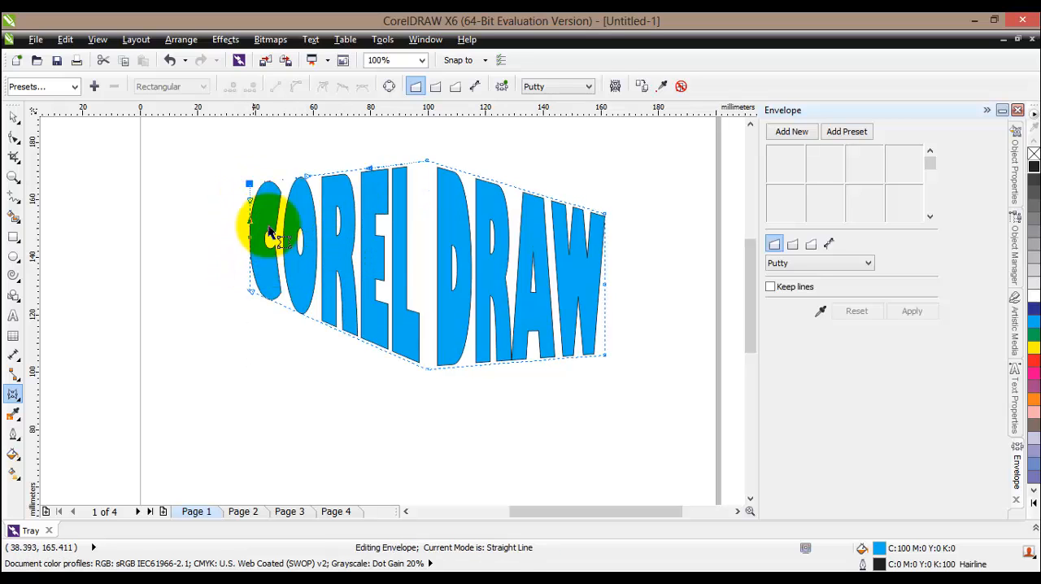
{"action": "left_click_drag", "start_coordinate": [254, 299], "coordinate": [252, 357]}
Undo all the straight-line envelope edits on the COREL DRAW text
{"action": "key", "text": "ctrl+z"}
{"action": "key", "text": "ctrl+z"}
{"action": "key", "text": "ctrl+z"}
{"action": "key", "text": "ctrl+z"}
{"action": "key", "text": "ctrl+z"}
{"action": "key", "text": "ctrl+z"}
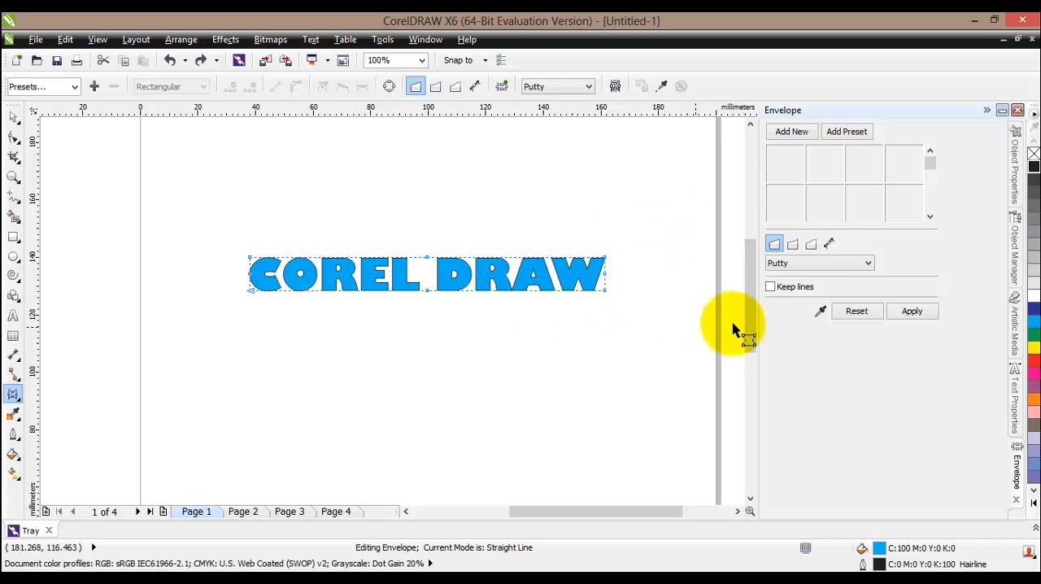
Switch the envelope to Single Arc mode and nudge the lower middle node of the COREL DRAW text
{"action": "left_click", "coordinate": [792, 247]}
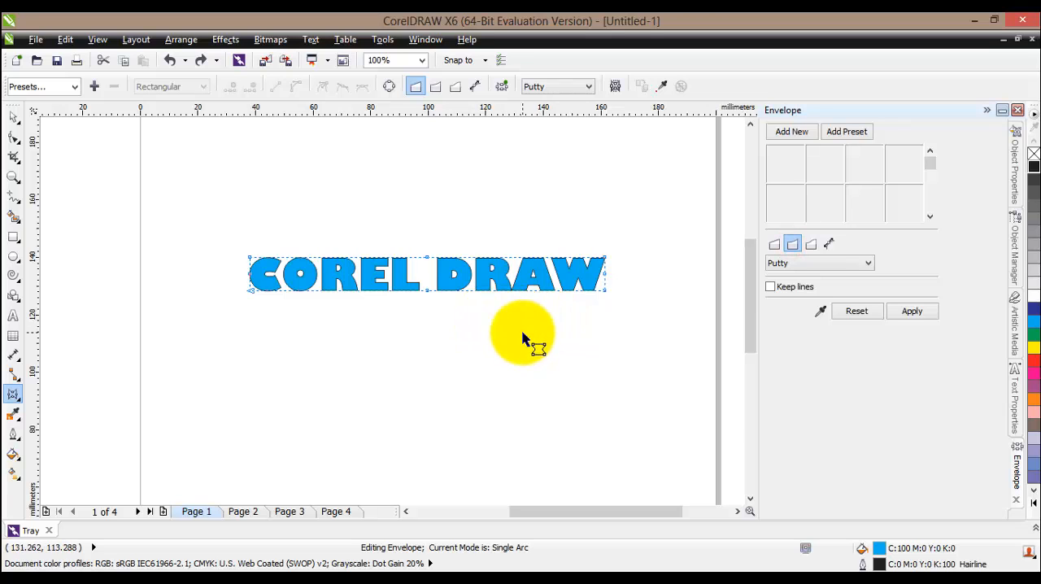
{"action": "scroll", "coordinate": [425, 288], "scroll_direction": "up", "scroll_amount": 1}
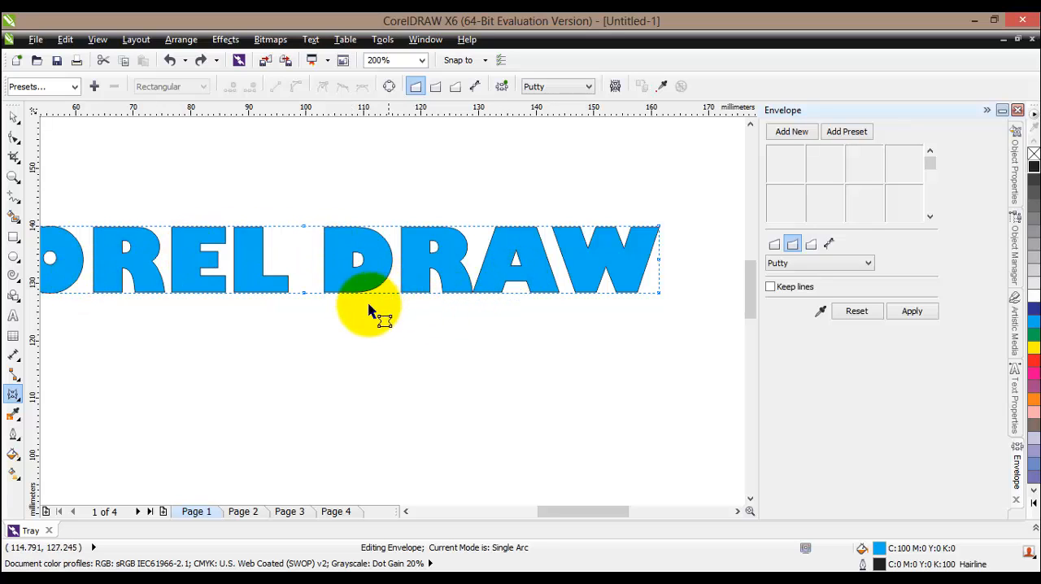
{"action": "left_click", "coordinate": [304, 294]}
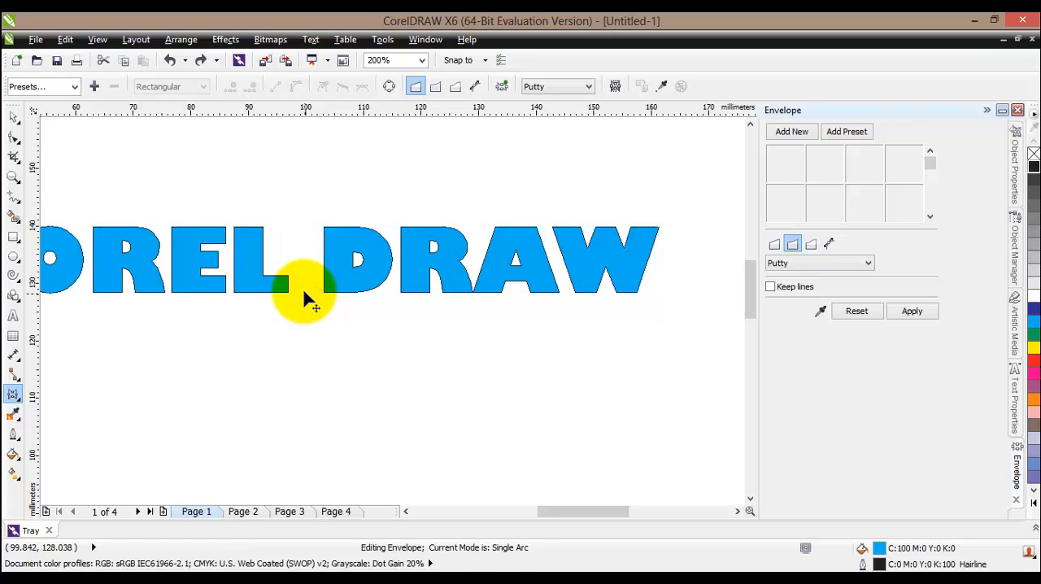
{"action": "mouse_move", "coordinate": [304, 291]}
{"action": "left_mouse_down"}
{"action": "mouse_move", "coordinate": [303, 254]}
{"action": "mouse_move", "coordinate": [303, 356]}
{"action": "mouse_move", "coordinate": [303, 300]}
{"action": "left_mouse_up"}
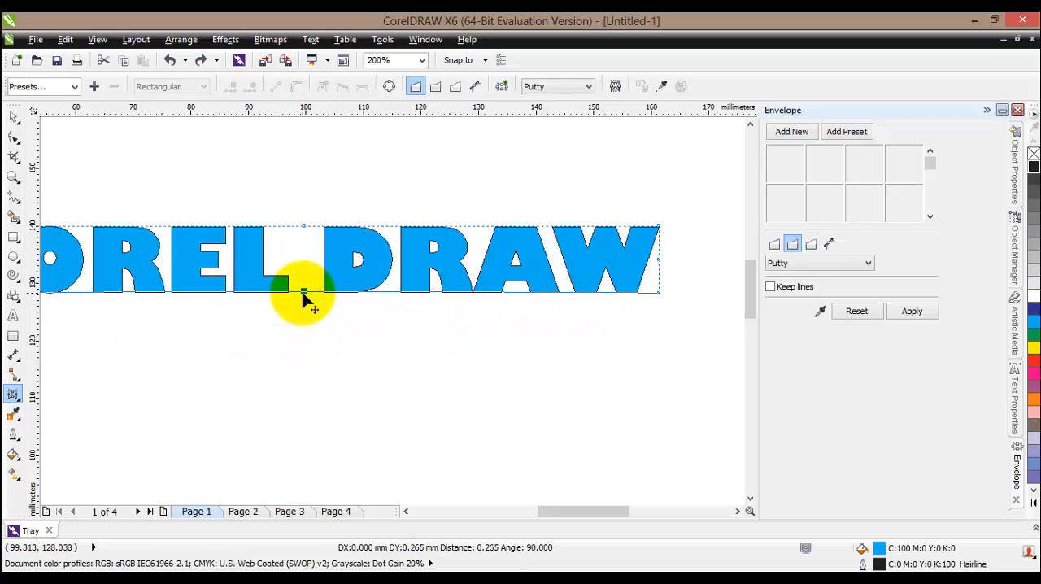
{"action": "mouse_move", "coordinate": [303, 291]}
{"action": "left_mouse_down"}
{"action": "mouse_move", "coordinate": [311, 225]}
{"action": "mouse_move", "coordinate": [309, 287]}
{"action": "left_mouse_up"}
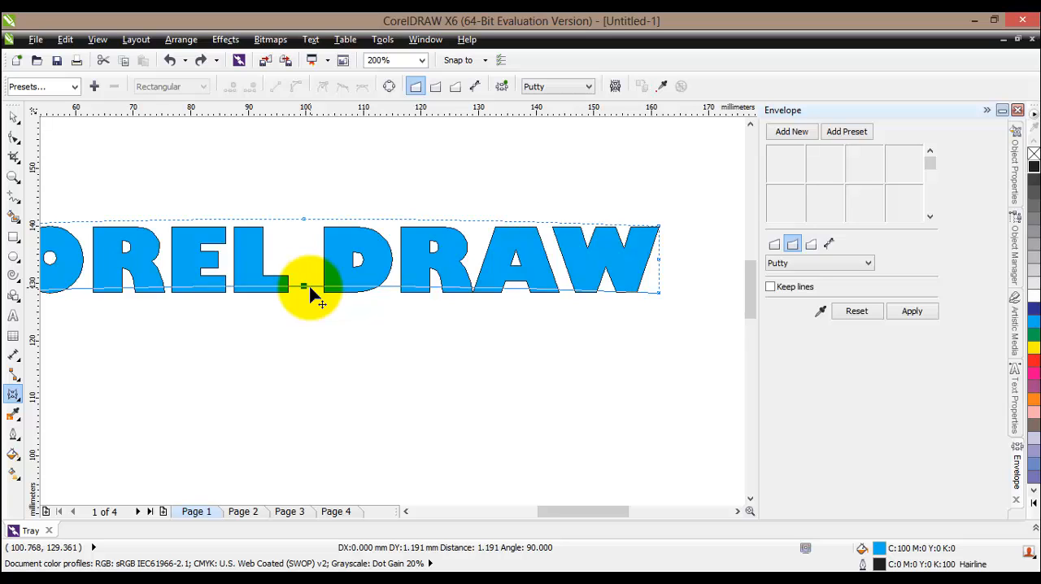
{"action": "mouse_move", "coordinate": [310, 287]}
{"action": "left_mouse_down"}
{"action": "mouse_move", "coordinate": [312, 275]}
{"action": "mouse_move", "coordinate": [314, 356]}
{"action": "mouse_move", "coordinate": [312, 296]}
{"action": "left_mouse_up"}
Try arching the text's lower edge upward alone, and both edges upward in parallel, with the single-arc envelope, undoing each attempt
{"action": "left_click_drag", "start_coordinate": [554, 510], "coordinate": [560, 510]}
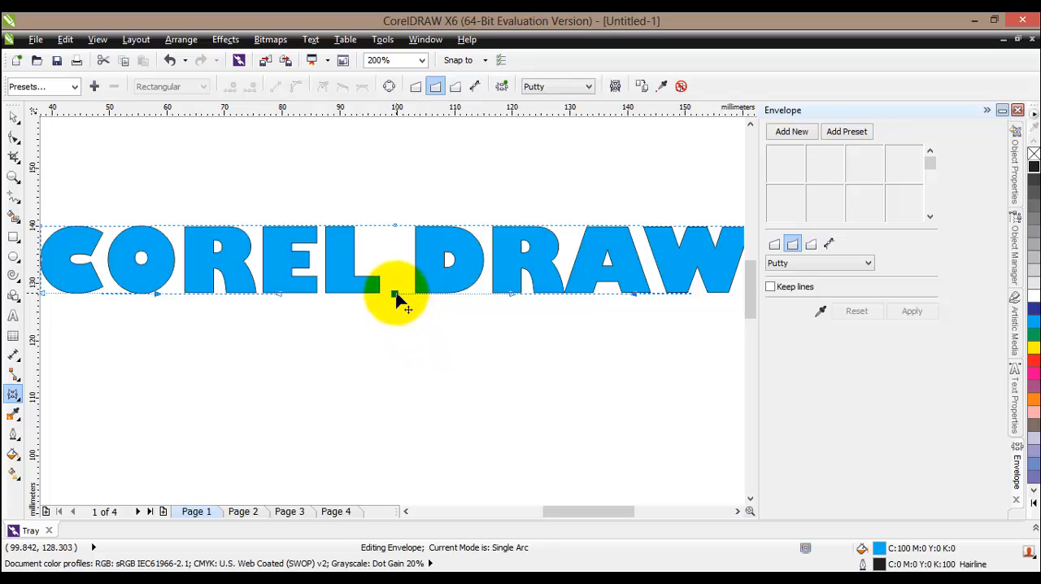
{"action": "left_click_drag", "start_coordinate": [395, 295], "coordinate": [394, 259]}
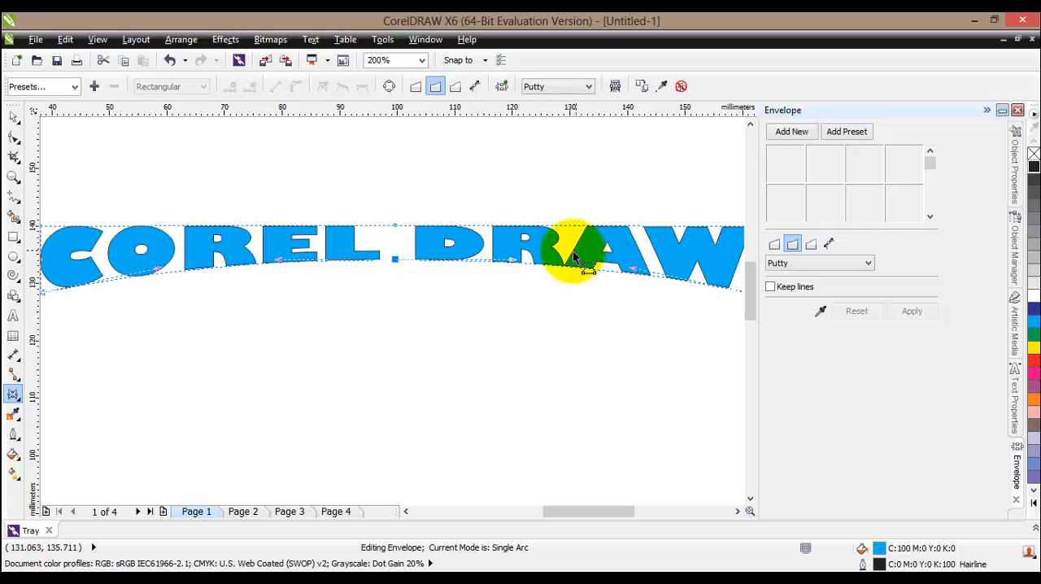
{"action": "key", "text": "ctrl+z"}
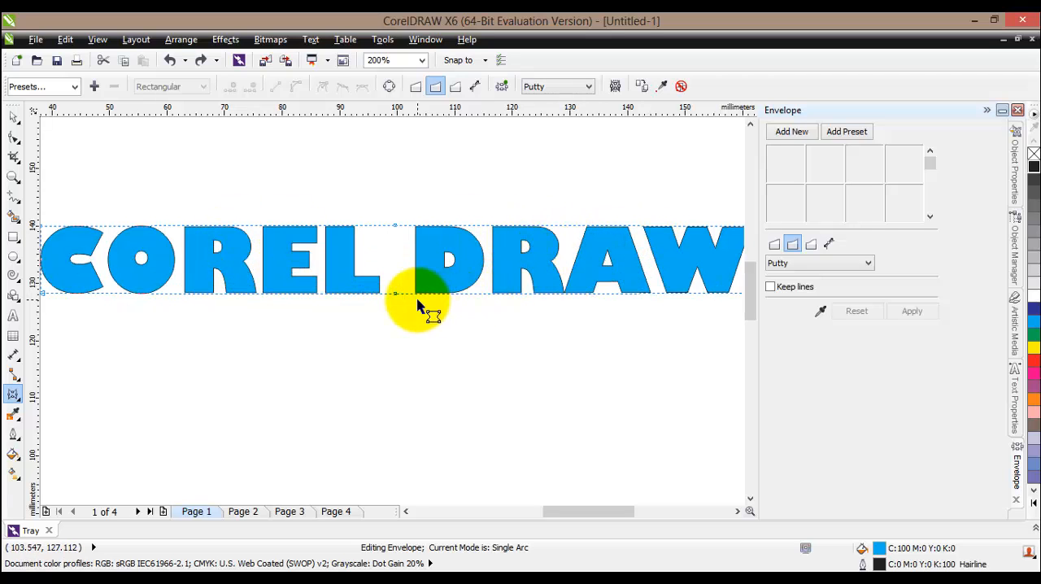
{"action": "left_click_drag", "start_coordinate": [394, 292], "coordinate": [395, 244]}
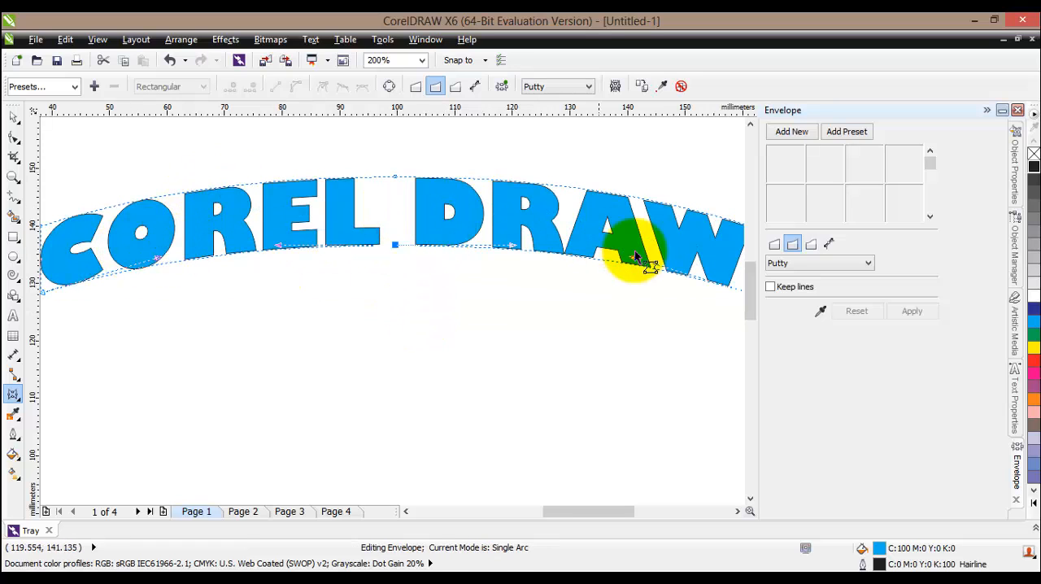
{"action": "key", "text": "ctrl+z"}
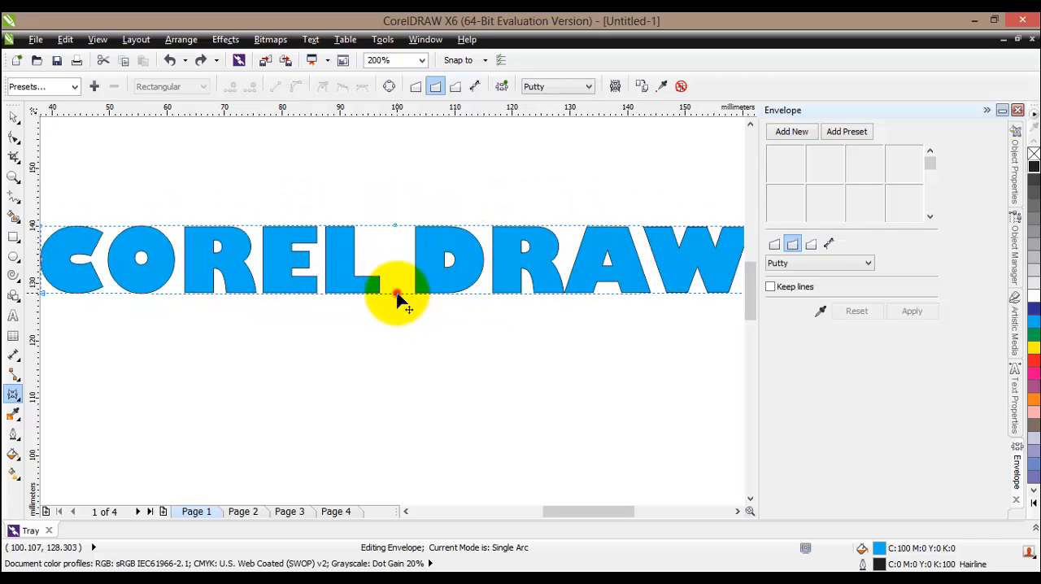
Try pinching and bulging the text's middle by moving both single-arc edges in mirrored directions, undoing each attempt
{"action": "left_click_drag", "start_coordinate": [397, 294], "coordinate": [395, 274]}
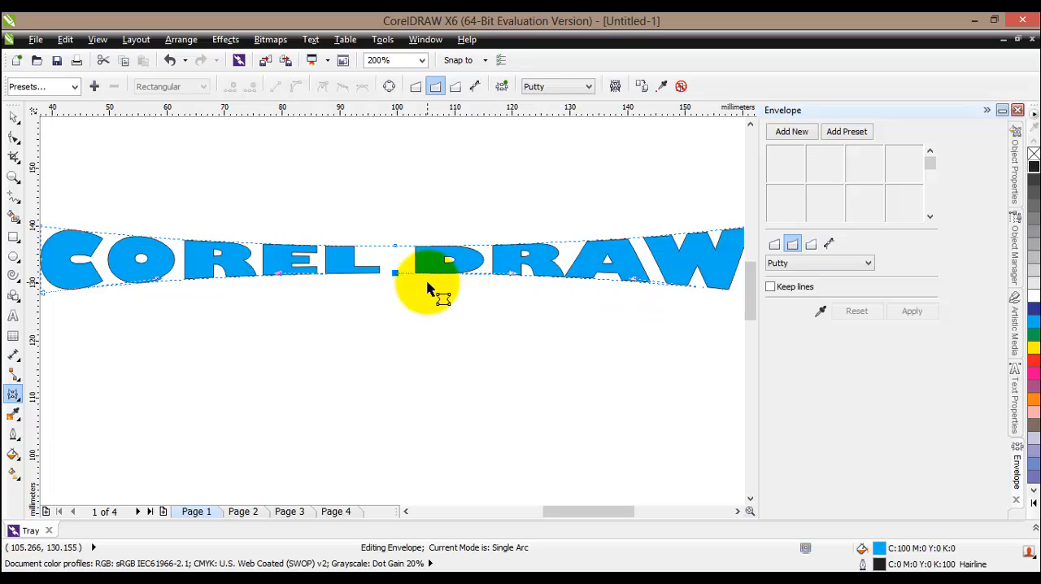
{"action": "key", "text": "ctrl+z"}
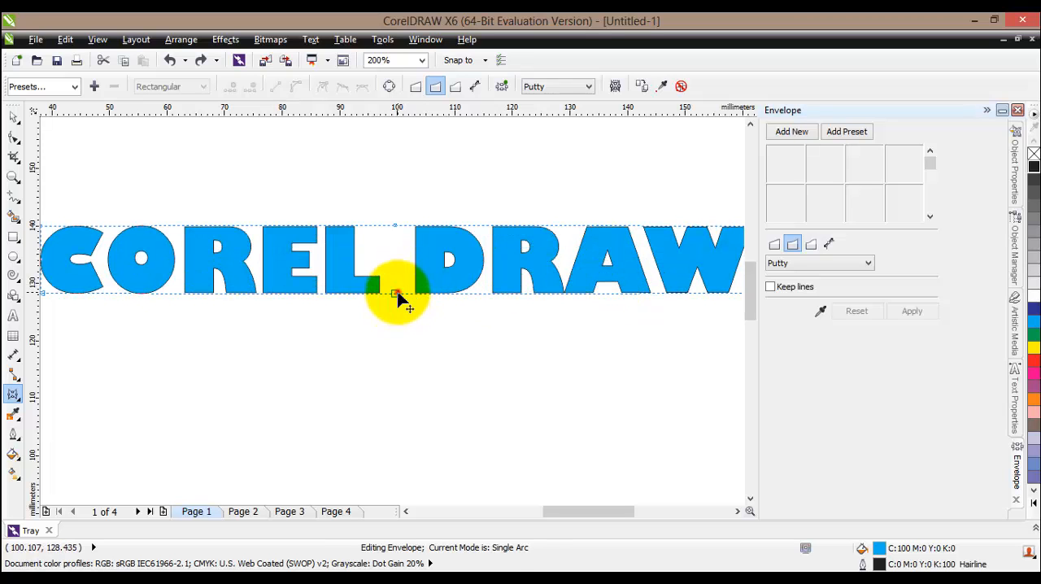
{"action": "left_click_drag", "start_coordinate": [396, 294], "coordinate": [395, 353]}
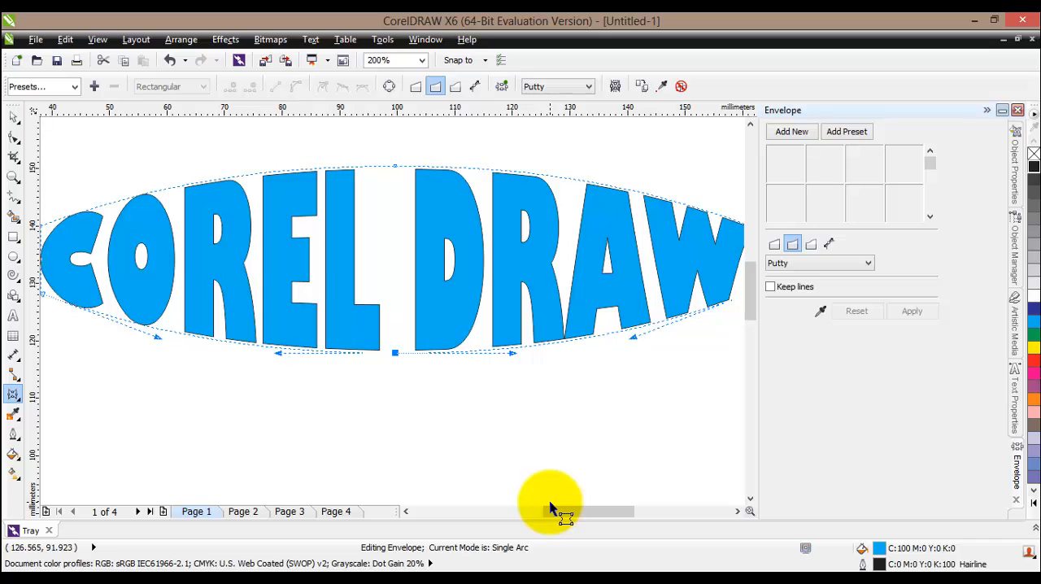
{"action": "key", "text": "ctrl+z"}
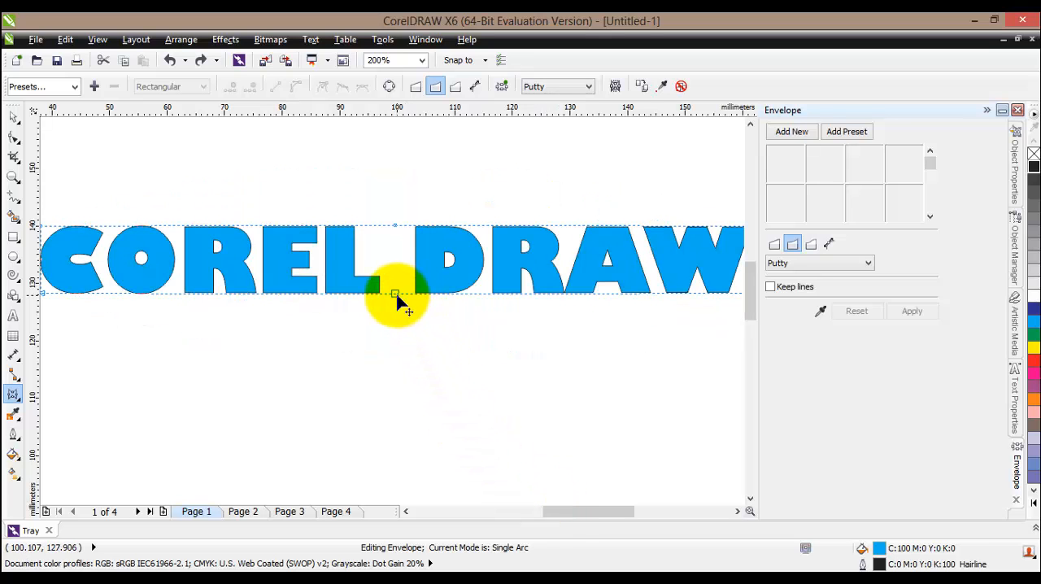
Try a taller single-arc arch by raising the middle of both edges together, and undo it
{"action": "left_click_drag", "start_coordinate": [396, 295], "coordinate": [399, 227]}
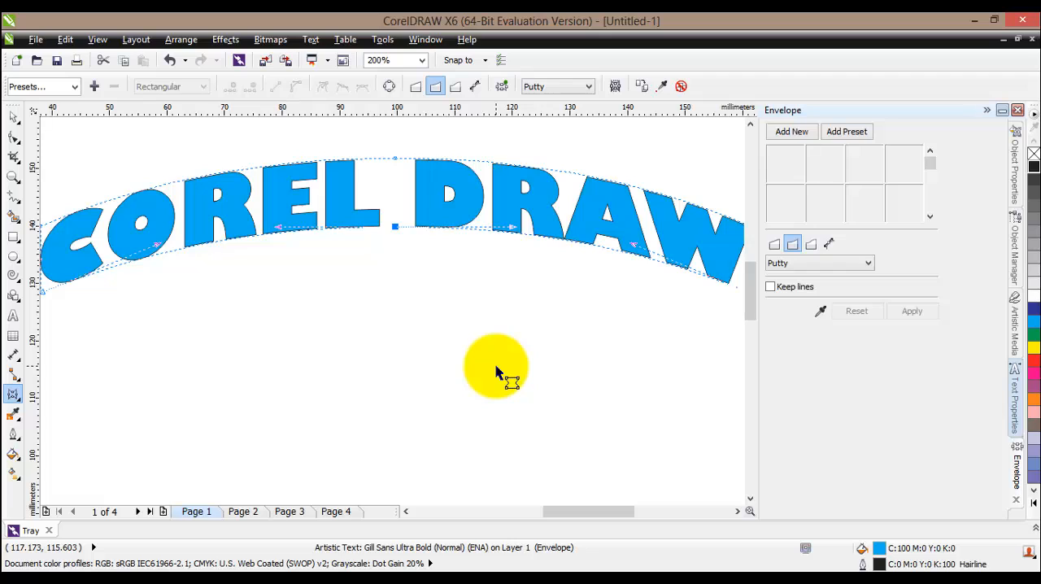
{"action": "key", "text": "ctrl+z"}
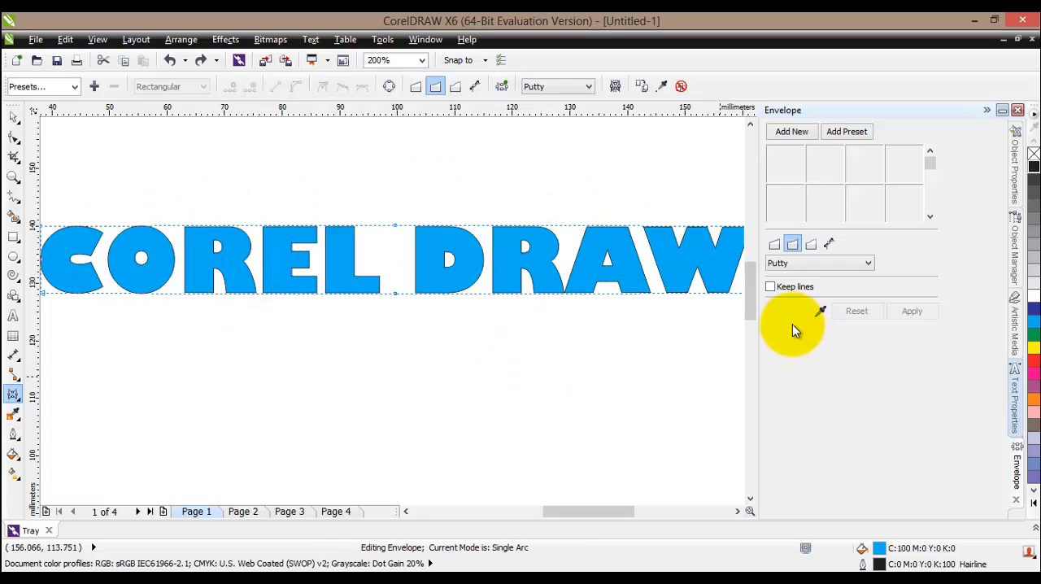
Switch the envelope to Double Arc mode, try raising only the middle of the text's lower edge, and undo that change
{"action": "left_click", "coordinate": [809, 247]}
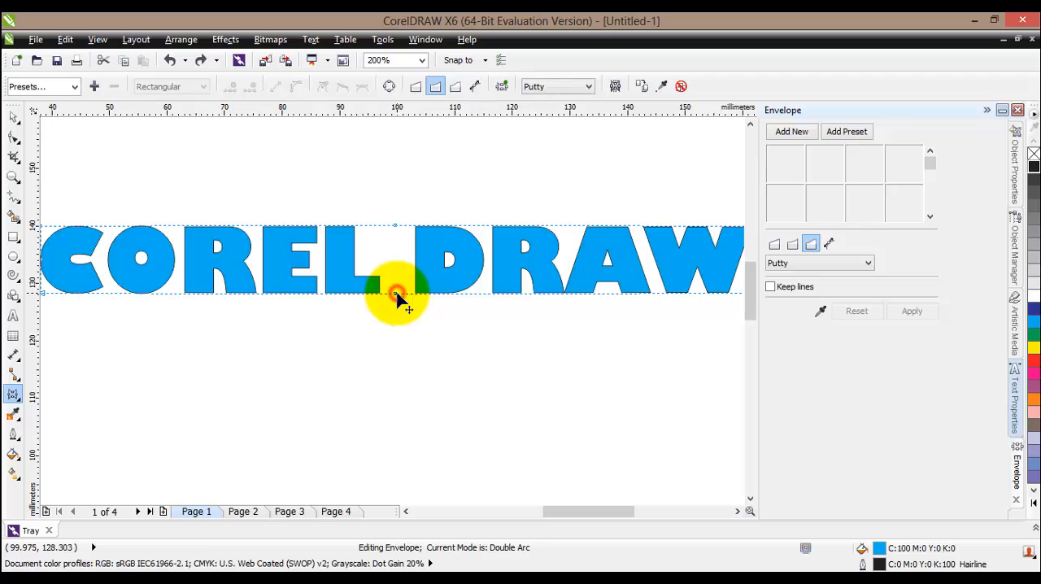
{"action": "left_click_drag", "start_coordinate": [396, 294], "coordinate": [396, 260]}
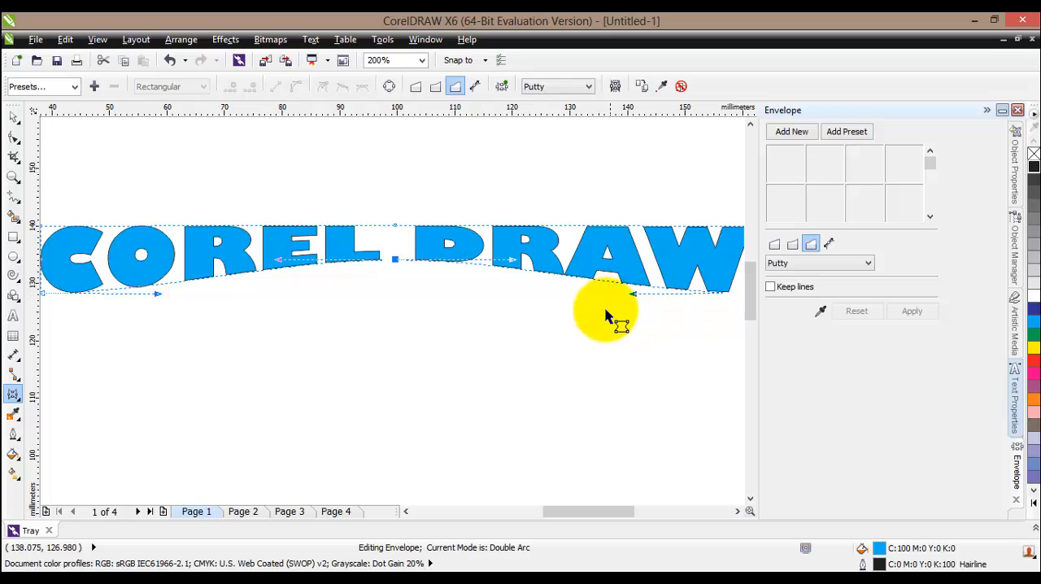
{"action": "key", "text": "ctrl+z"}
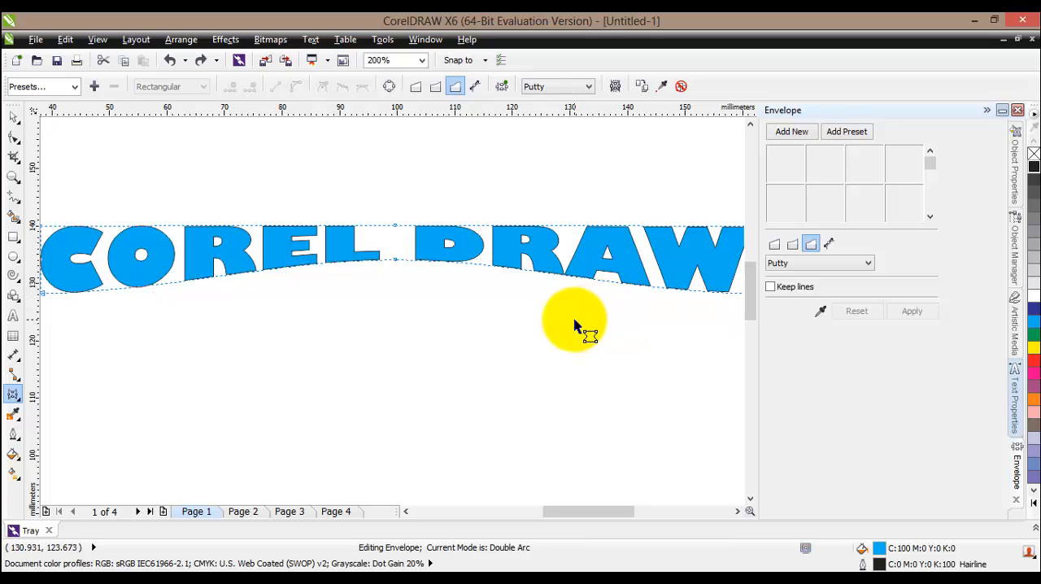
{"action": "left_click", "coordinate": [167, 63]}
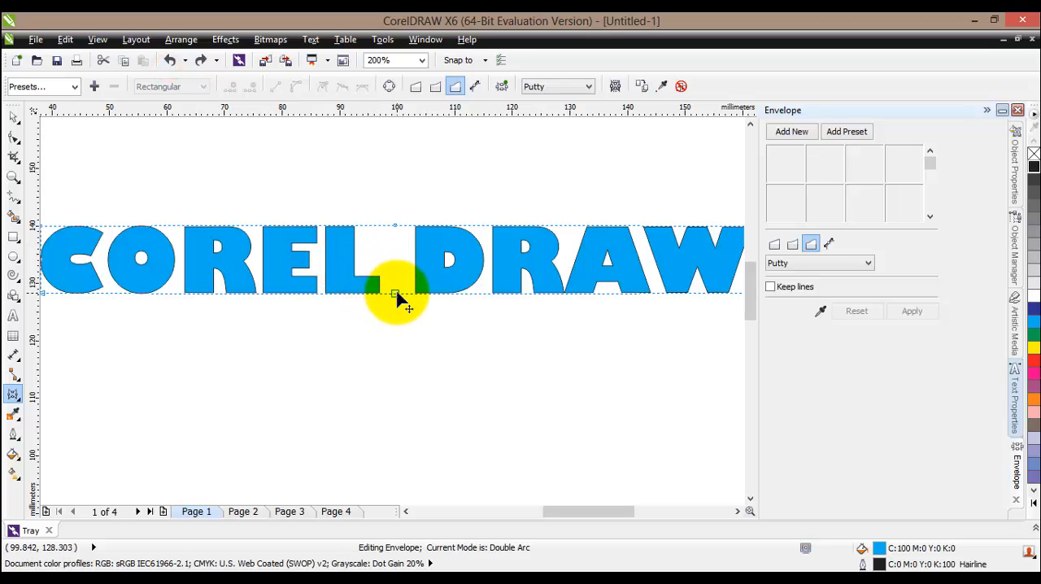
Try bending both double-arc edges of the text in parallel, upward from the lower node and downward from the upper node, undoing each attempt
{"action": "left_click_drag", "start_coordinate": [395, 293], "coordinate": [403, 219]}
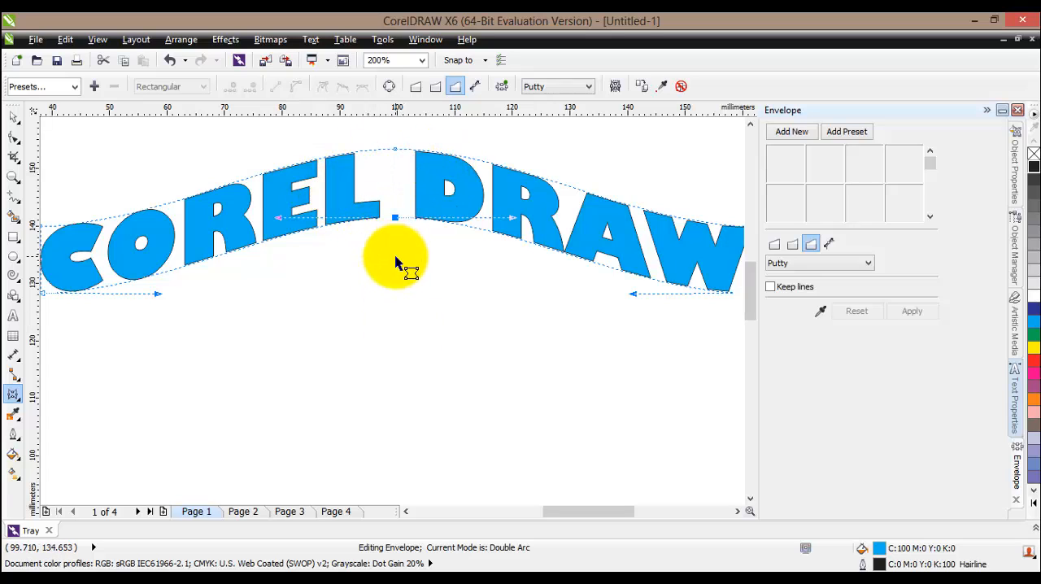
{"action": "key", "text": "ctrl+z"}
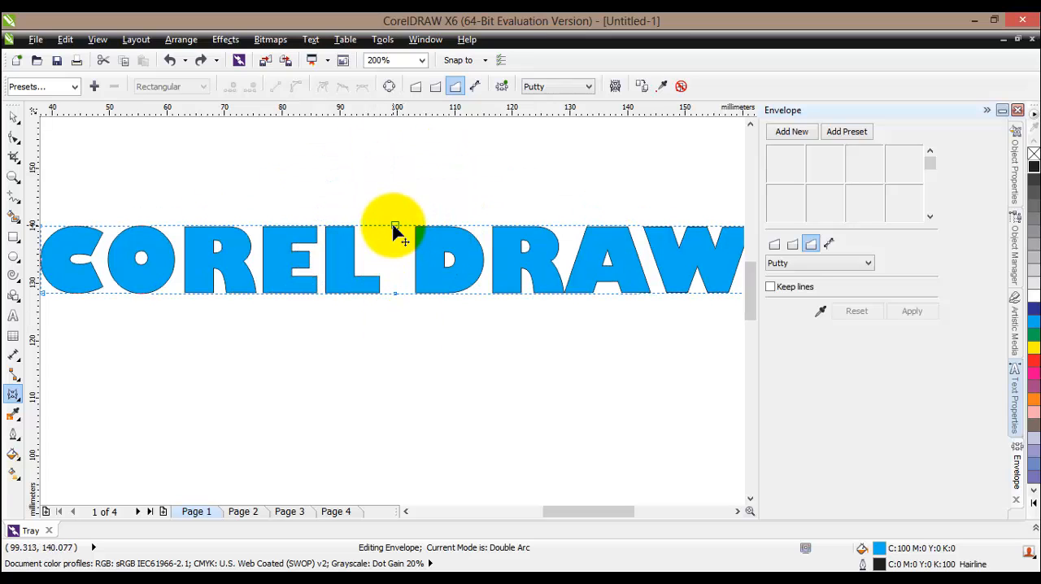
{"action": "left_click_drag", "start_coordinate": [393, 230], "coordinate": [381, 345]}
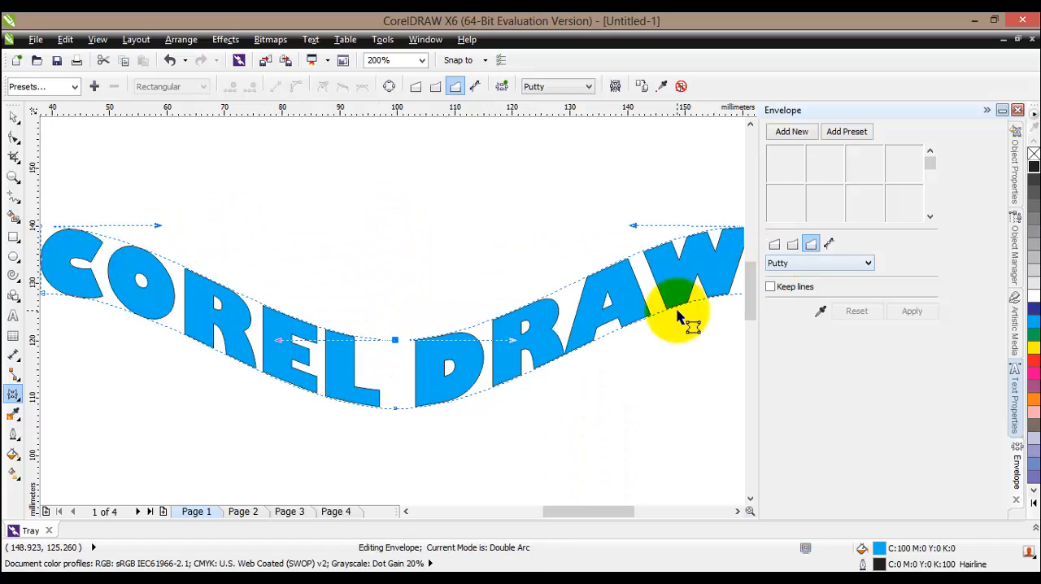
{"action": "key", "text": "ctrl+z"}
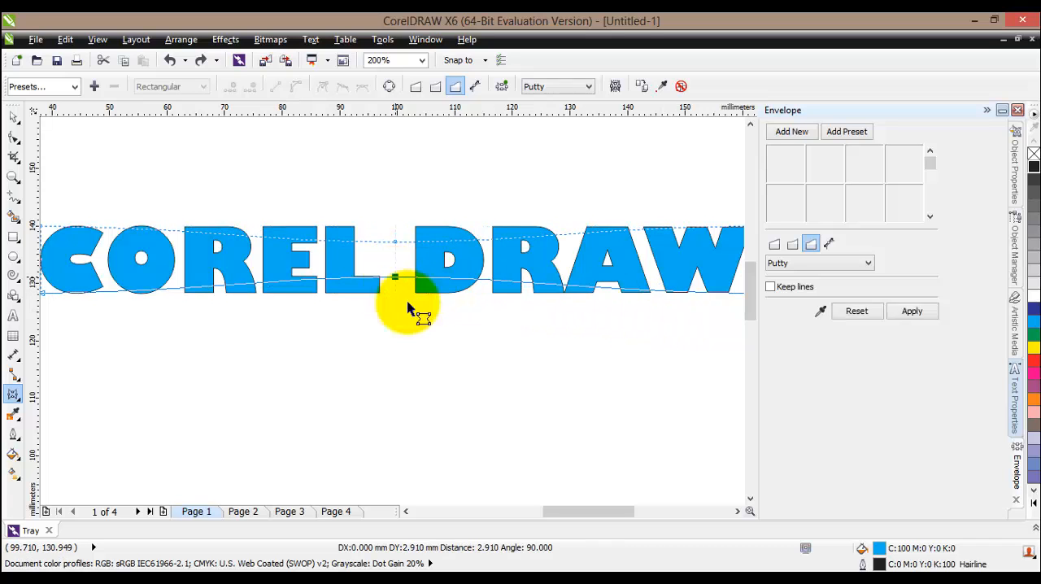
Try pinching and bulging the text's middle with mirrored double-arc edges, undoing each attempt
{"action": "left_click_drag", "start_coordinate": [408, 308], "coordinate": [410, 310]}
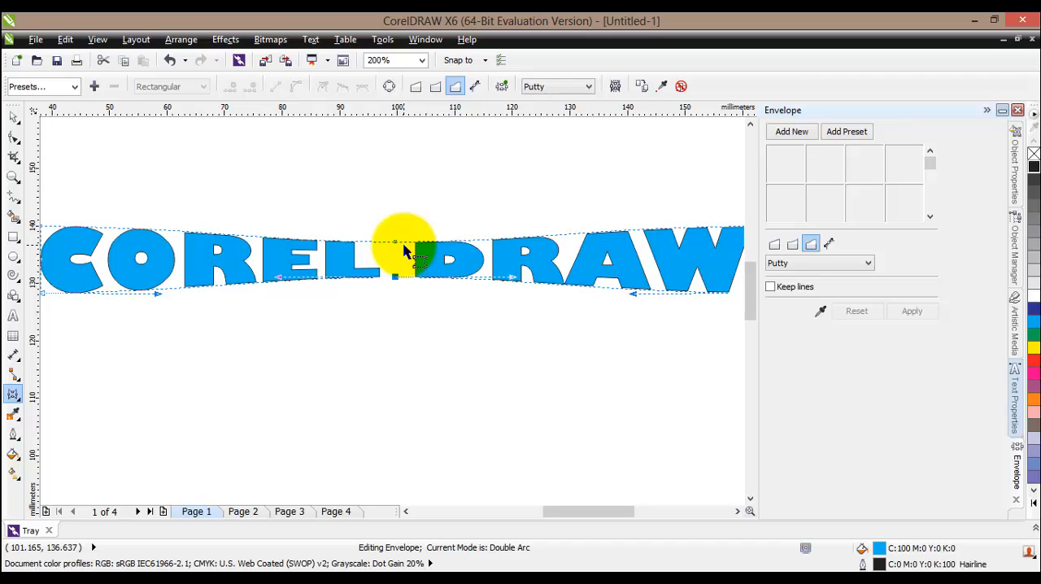
{"action": "left_click_drag", "start_coordinate": [404, 251], "coordinate": [393, 268]}
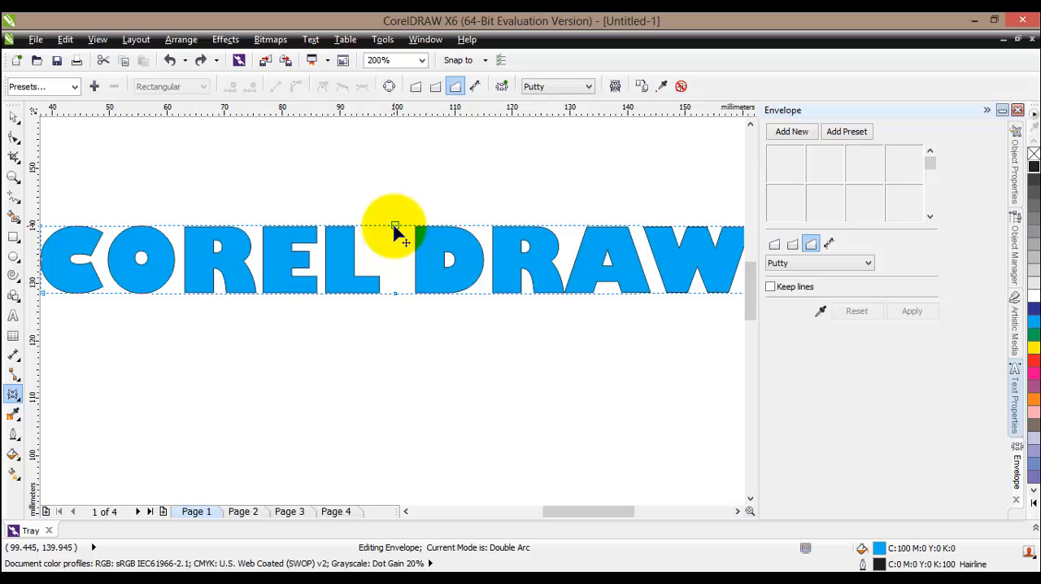
{"action": "left_click_drag", "start_coordinate": [393, 228], "coordinate": [400, 186]}
{"action": "key", "text": "ctrl+z"}
{"action": "left_click_drag", "start_coordinate": [397, 230], "coordinate": [395, 163]}
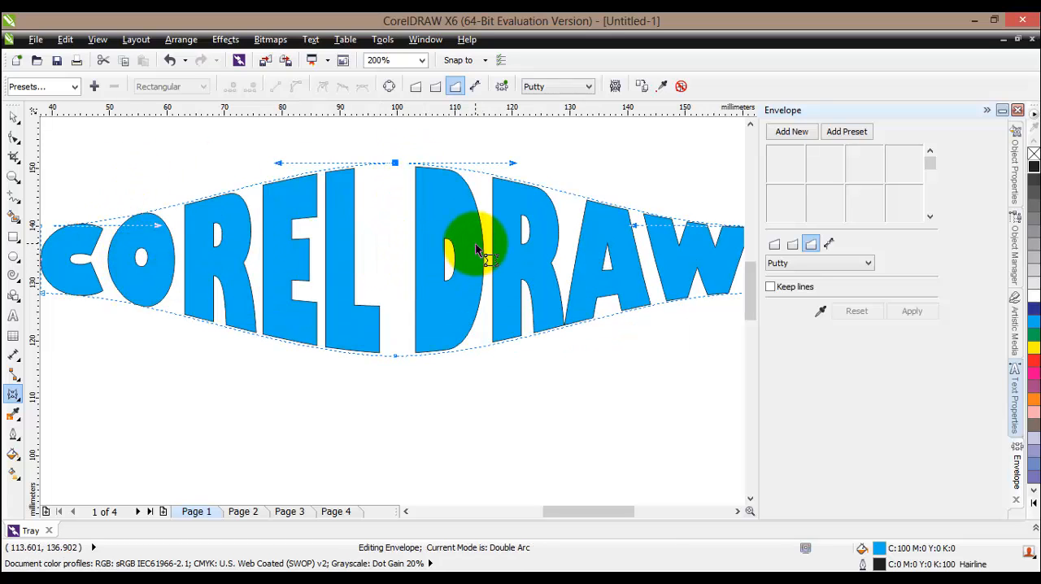
{"action": "key", "text": "ctrl+z"}
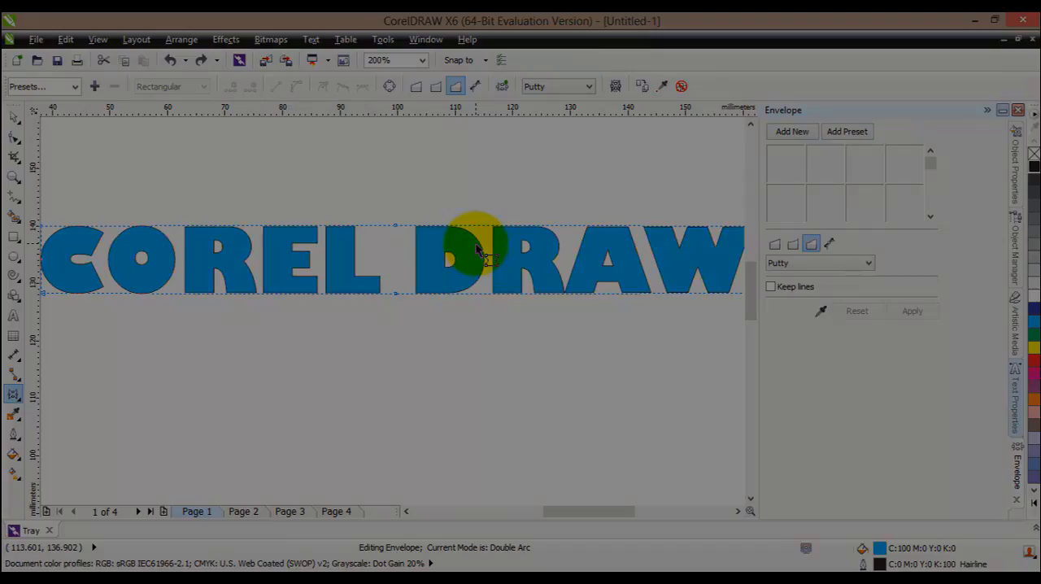